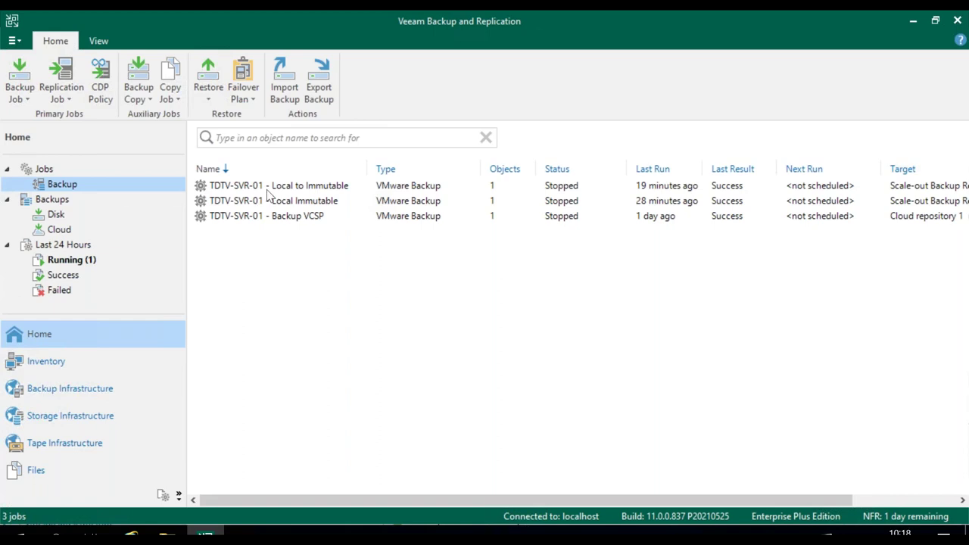
List the scale-out repositories in the backup infrastructure and widen the name column so the full repository names fit
{"action": "left_click", "coordinate": [69, 395]}
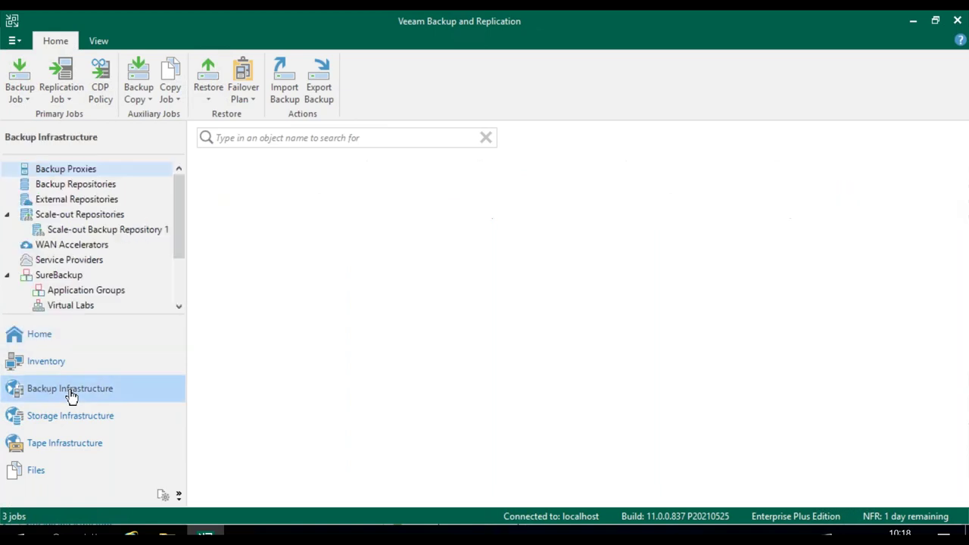
{"action": "left_click", "coordinate": [76, 217]}
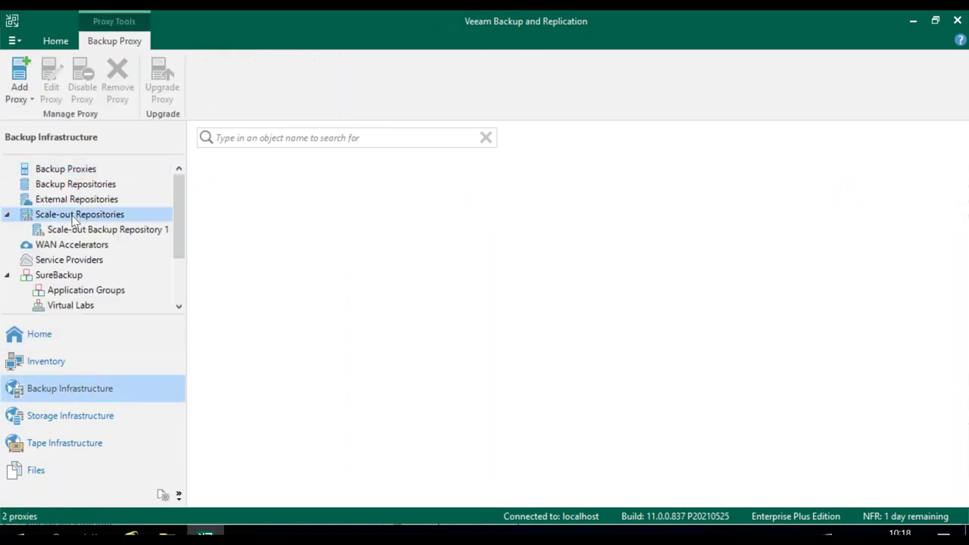
{"action": "left_click_drag", "start_coordinate": [300, 168], "coordinate": [366, 168]}
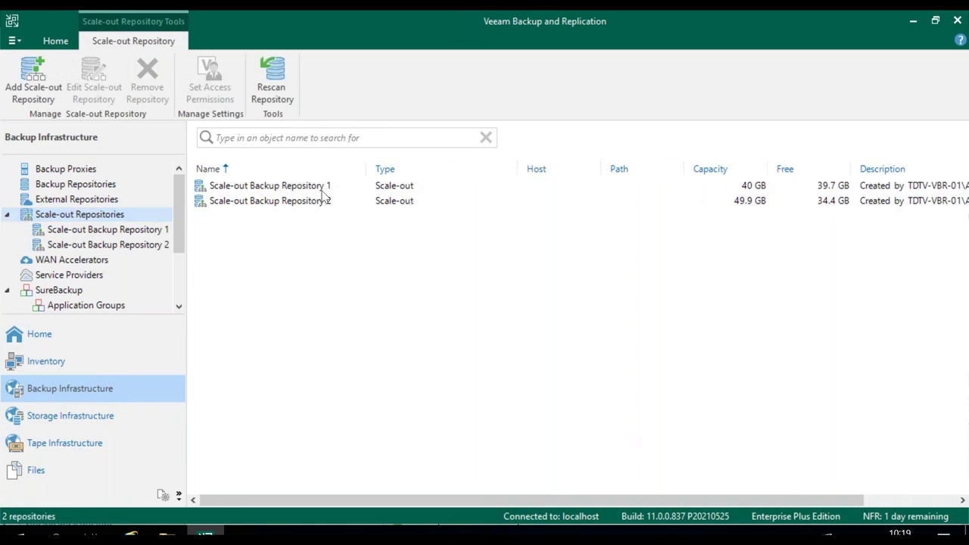
{"action": "left_click", "coordinate": [264, 203]}
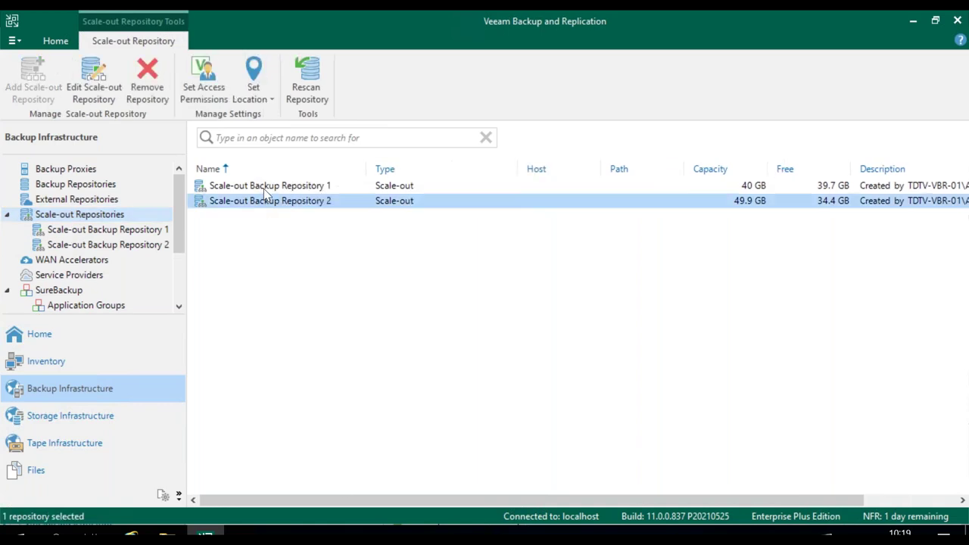
Inspect the performance tier extents of Scale-out Backup Repository 1, closing its properties without changes
{"action": "right_click", "coordinate": [265, 189]}
{"action": "left_click", "coordinate": [318, 288]}
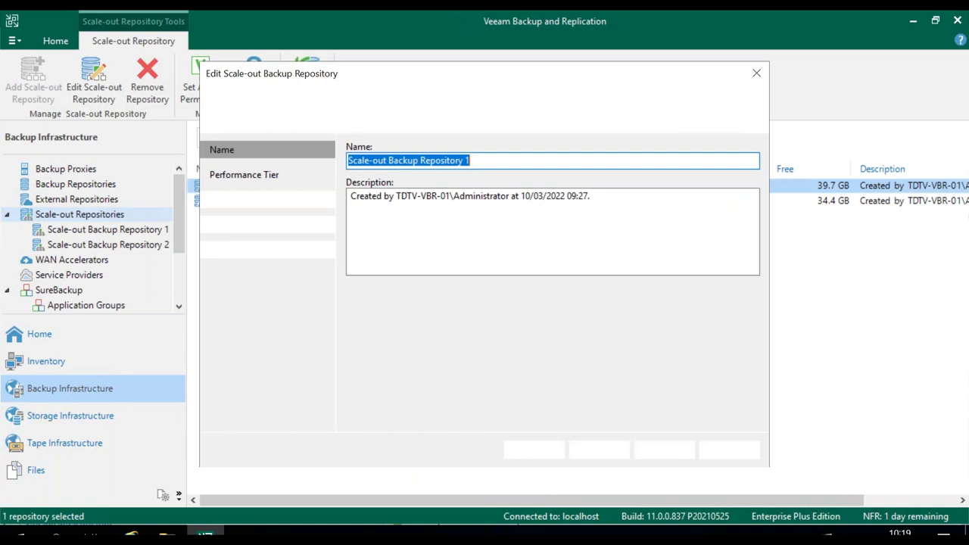
{"action": "key", "text": "Return"}
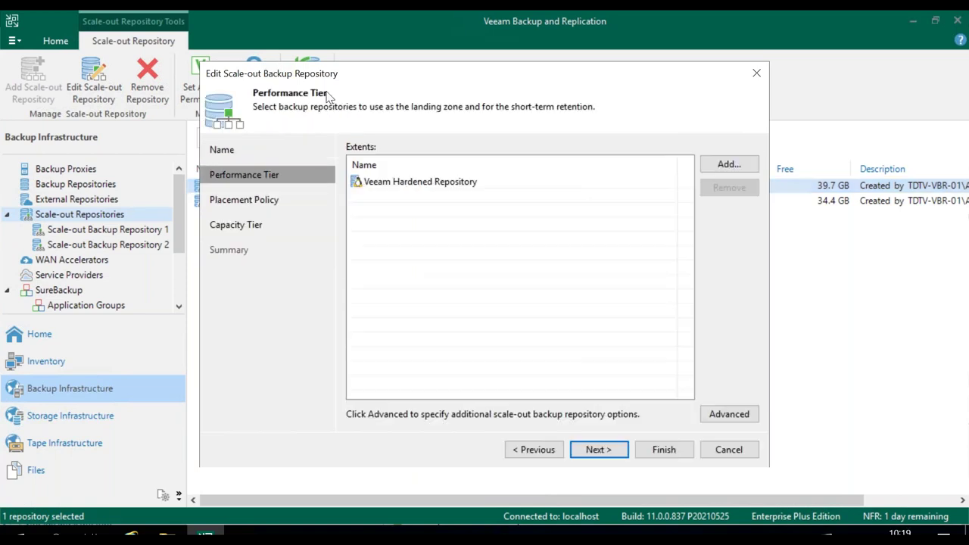
{"action": "left_click_drag", "start_coordinate": [338, 78], "coordinate": [461, 78]}
{"action": "left_click", "coordinate": [880, 73]}
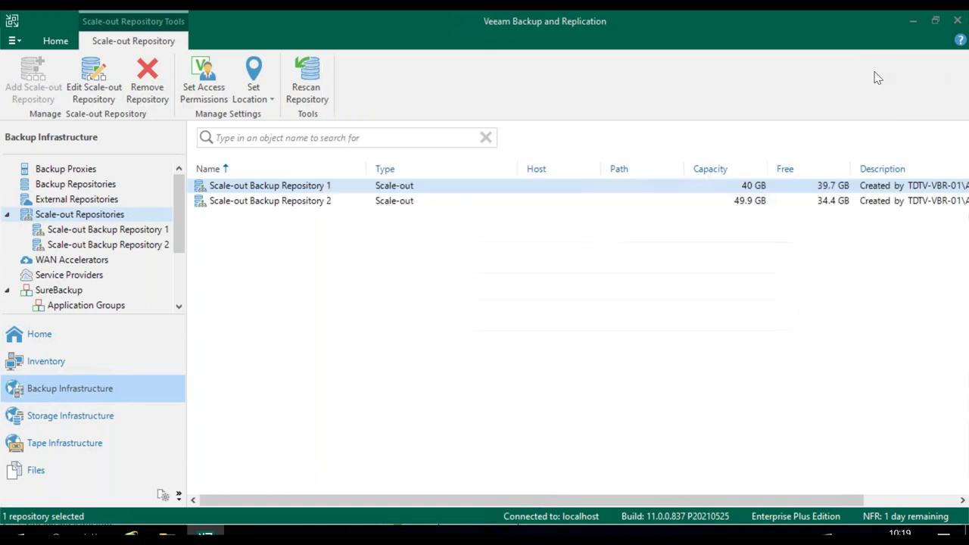
Inspect the performance tier extents of Scale-out Backup Repository 2, closing its properties without changes
{"action": "right_click", "coordinate": [317, 201]}
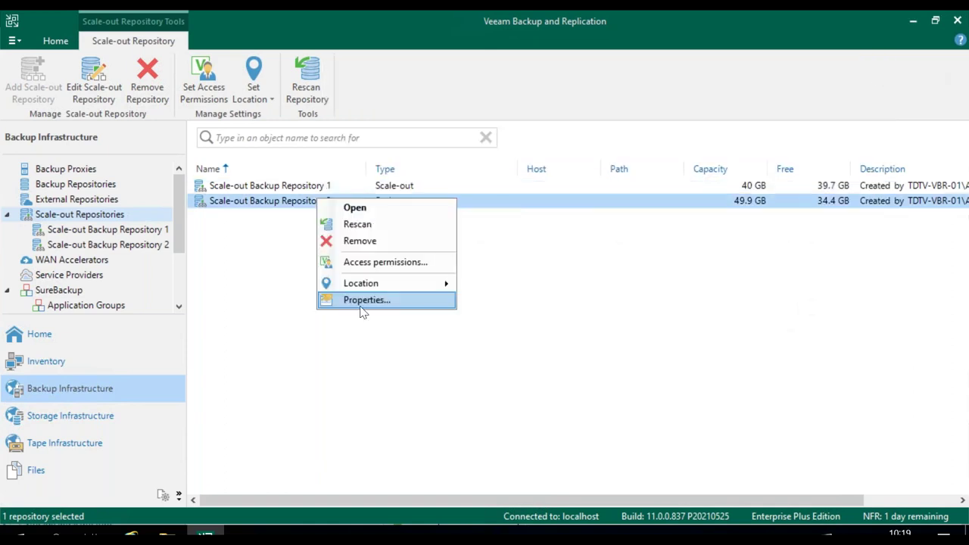
{"action": "left_click", "coordinate": [362, 312]}
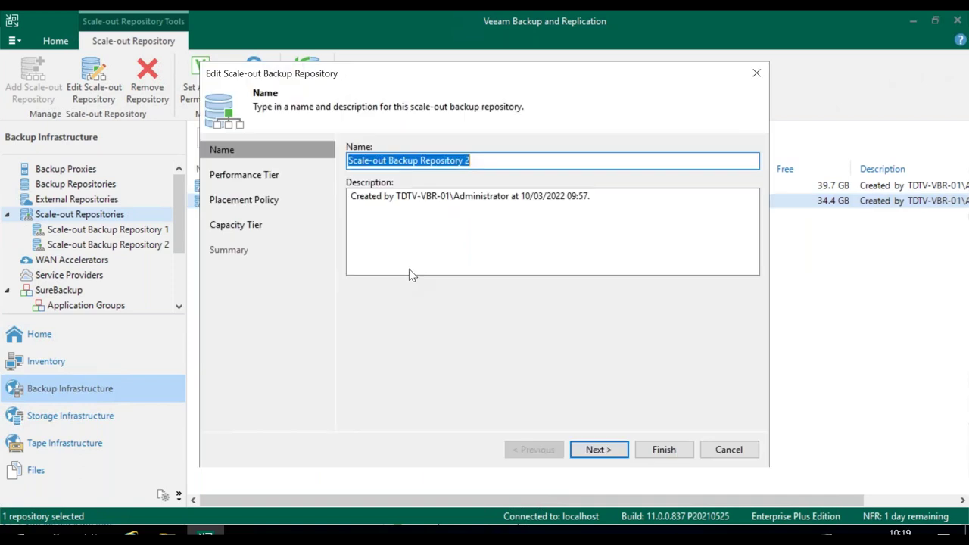
{"action": "key", "text": "Return"}
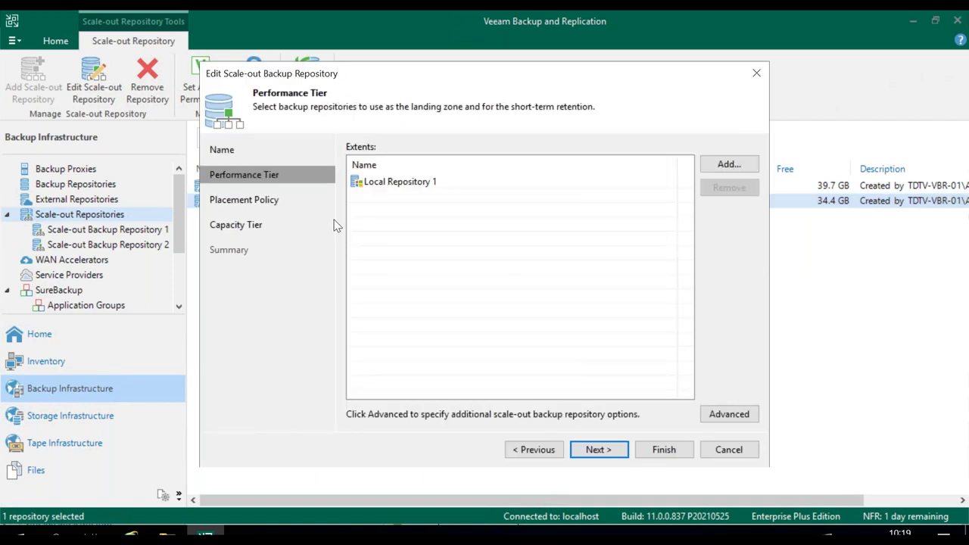
{"action": "left_click", "coordinate": [727, 450]}
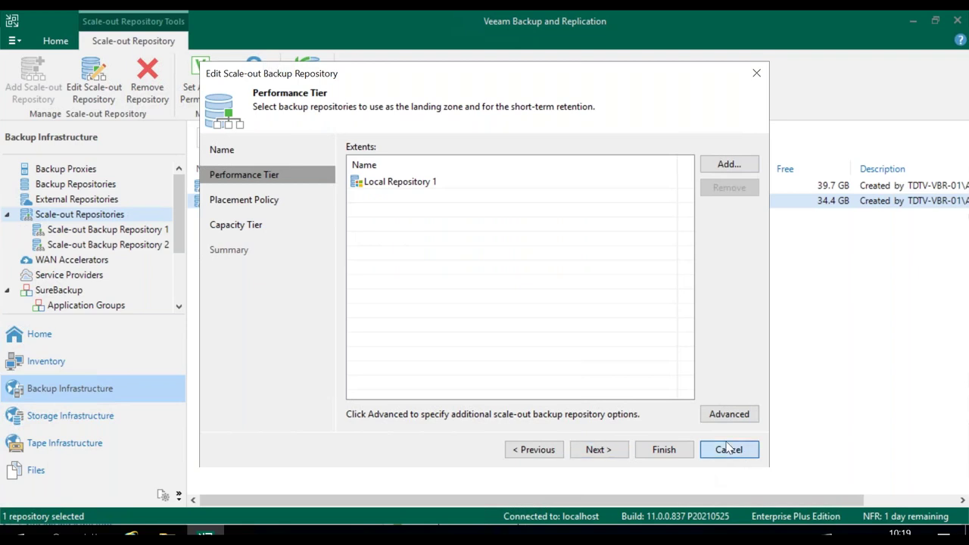
Review the capacity tier settings of Scale-out Backup Repository 1 and cancel out of its properties
{"action": "right_click", "coordinate": [297, 186]}
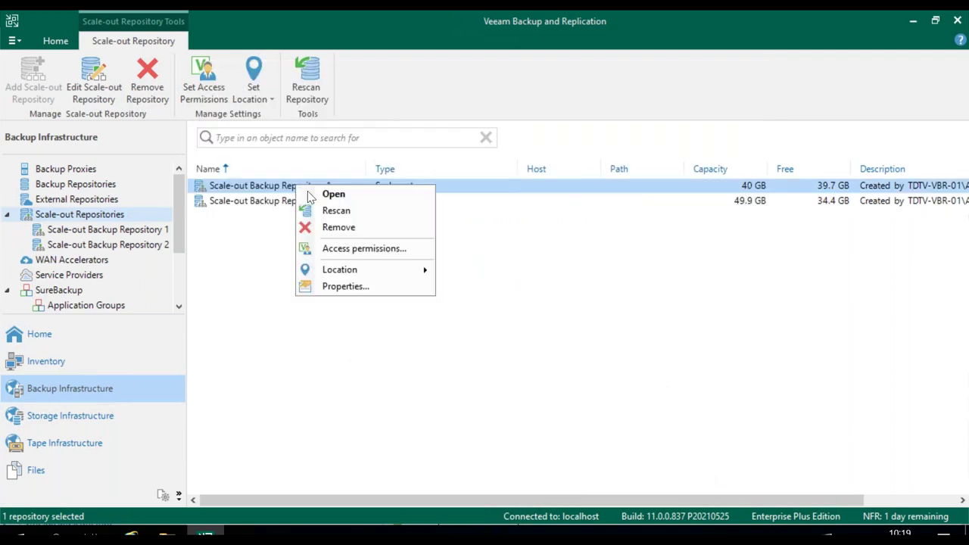
{"action": "left_click", "coordinate": [346, 286]}
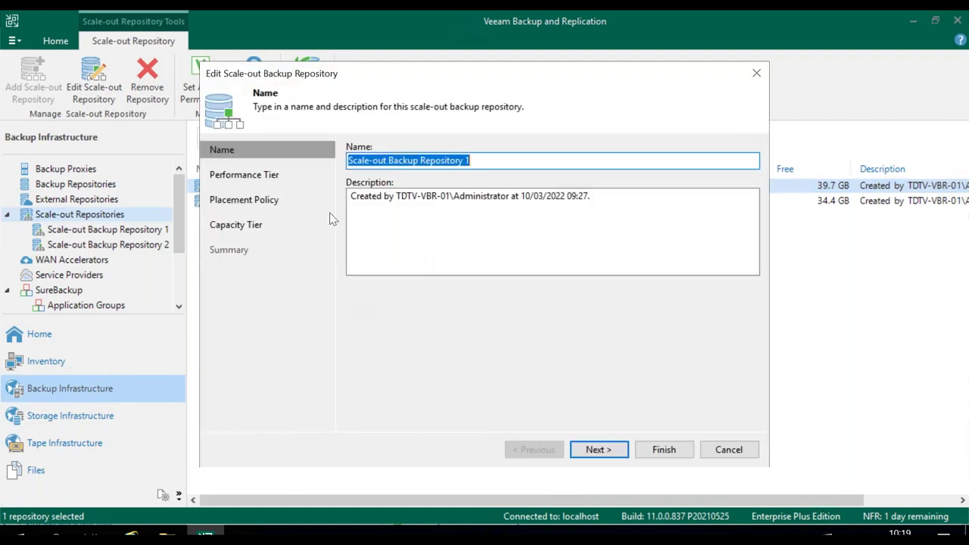
{"action": "left_click", "coordinate": [236, 230]}
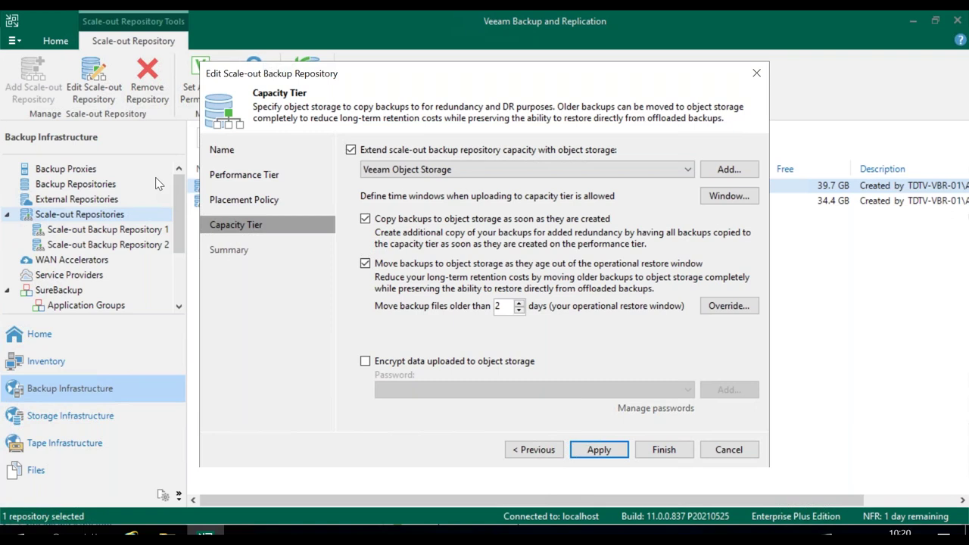
{"action": "left_click", "coordinate": [744, 453]}
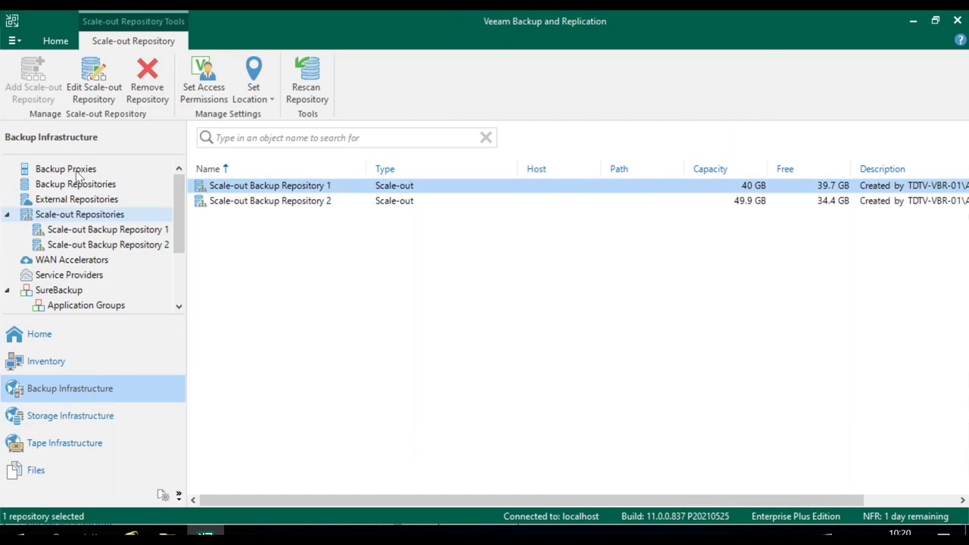
Review the last-run details of the Local to Immutable and Local Immutable backup jobs for TDTV-SVR-01
{"action": "left_click", "coordinate": [45, 335]}
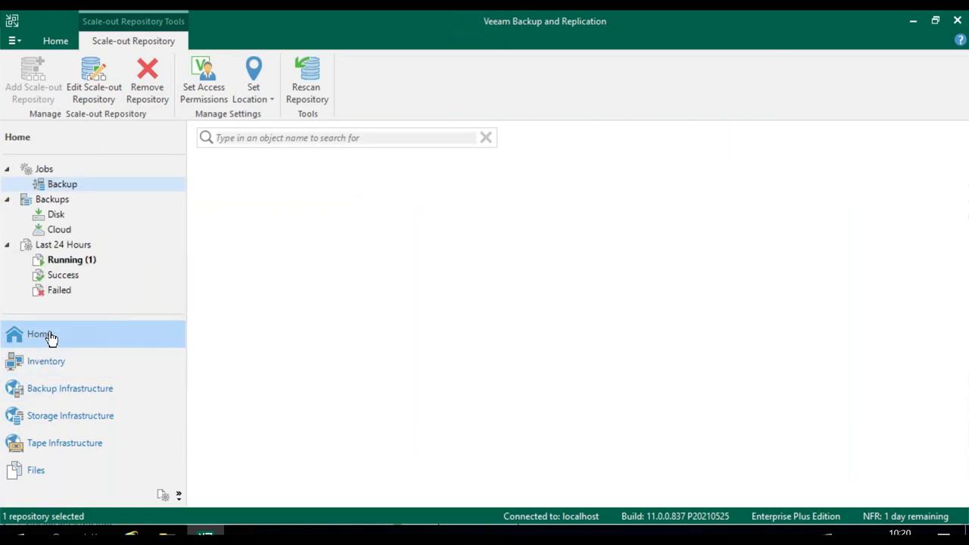
{"action": "left_click", "coordinate": [492, 187]}
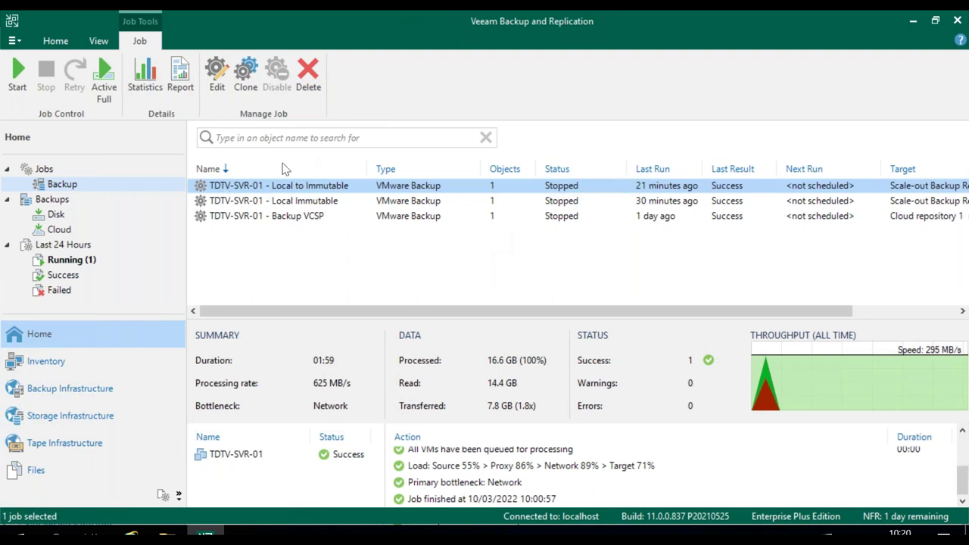
{"action": "left_click", "coordinate": [319, 209]}
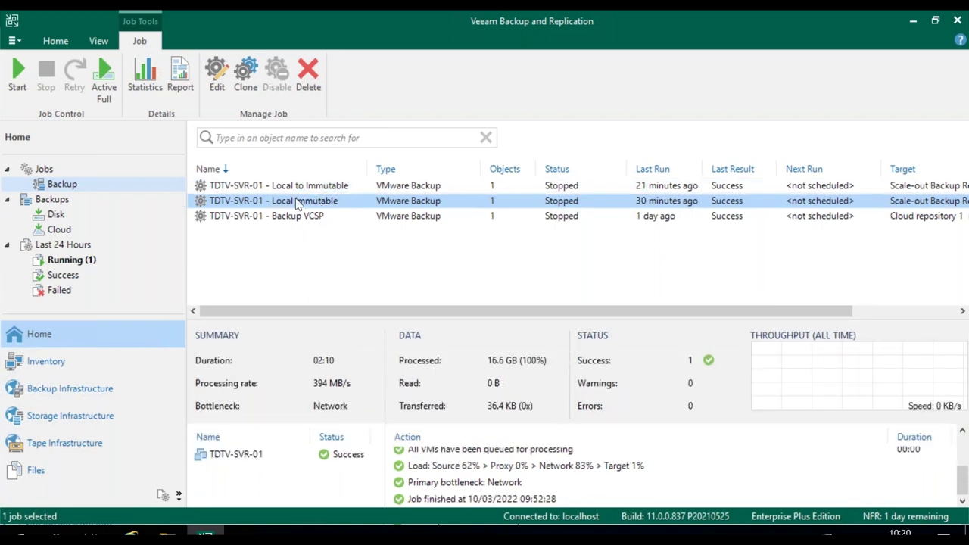
Open the storage settings of the TDTV-SVR-01 - Local Immutable backup job
{"action": "right_click", "coordinate": [300, 207]}
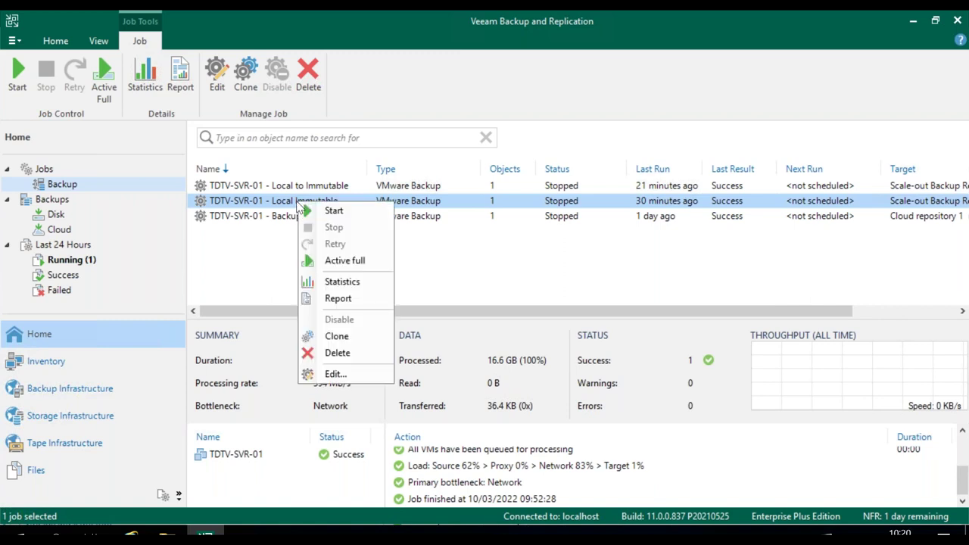
{"action": "left_click", "coordinate": [330, 375]}
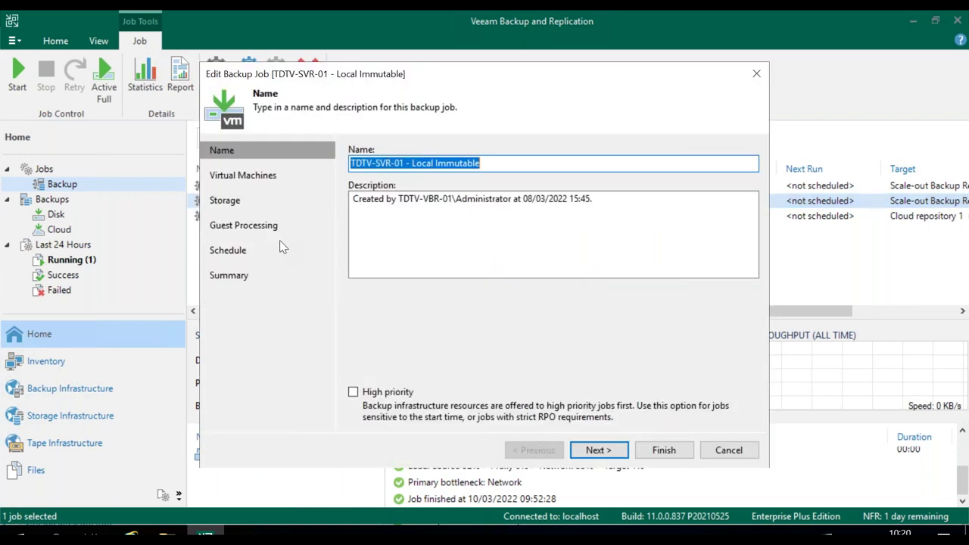
{"action": "left_click", "coordinate": [225, 200]}
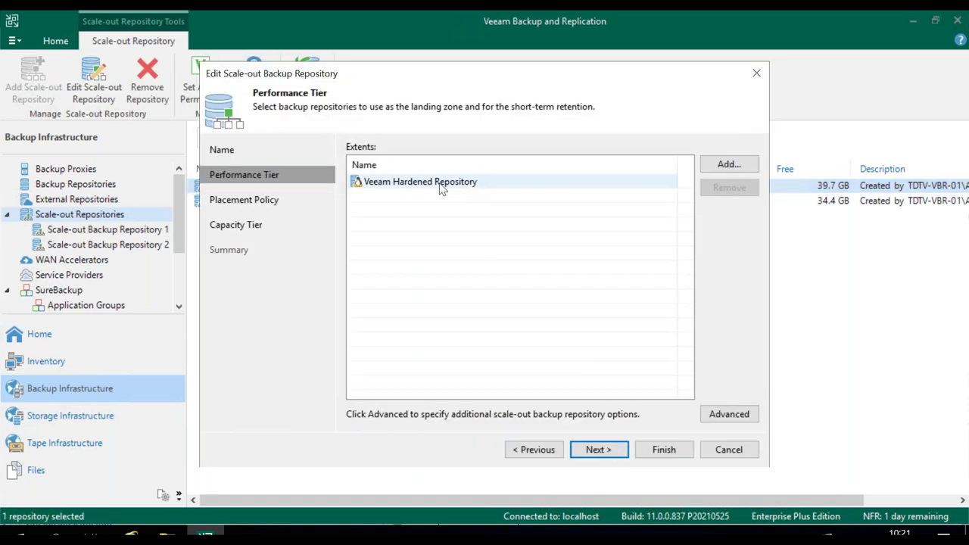
Review the placement policy and capacity tier of Scale-out Backup Repository 1 in its open properties, cancelling without changes
{"action": "left_click", "coordinate": [265, 203]}
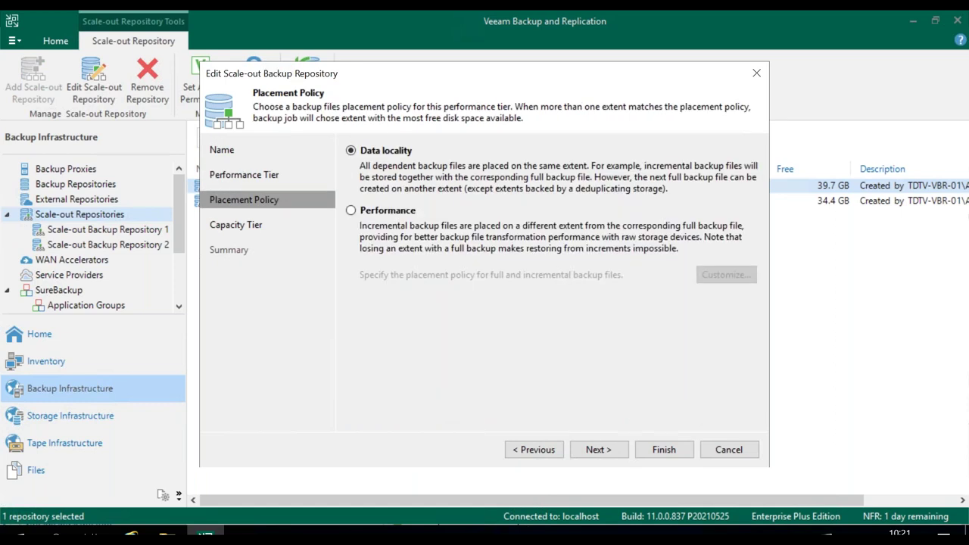
{"action": "left_click", "coordinate": [598, 450]}
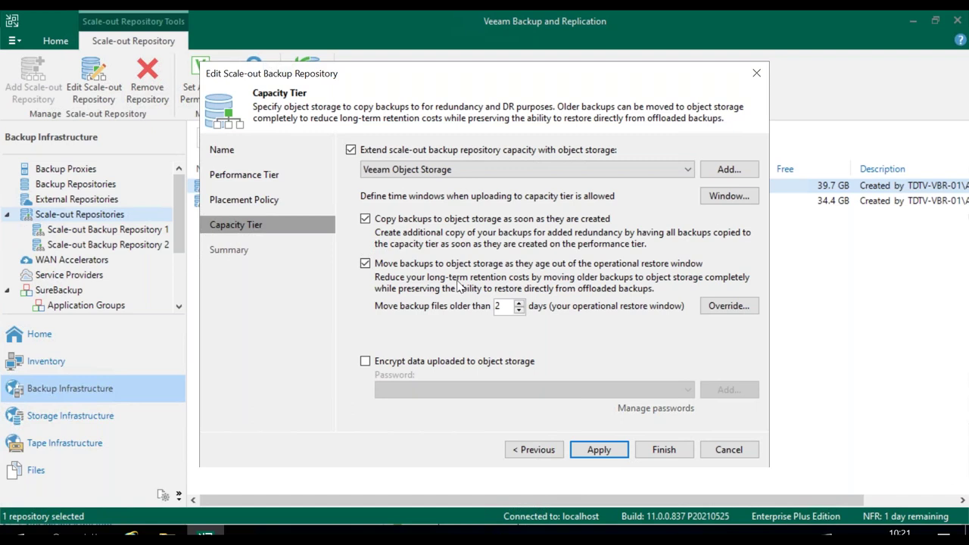
{"action": "left_click", "coordinate": [732, 452]}
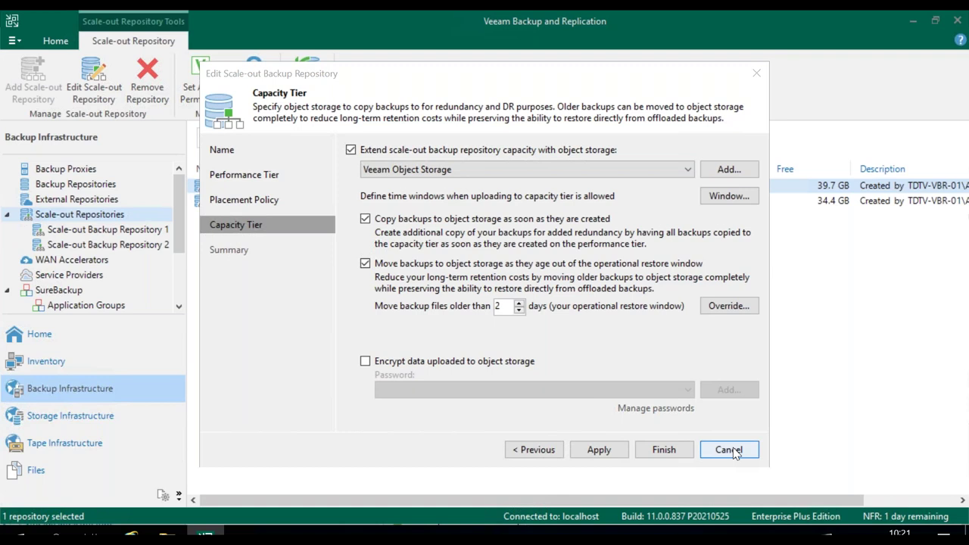
{"action": "left_click", "coordinate": [729, 449]}
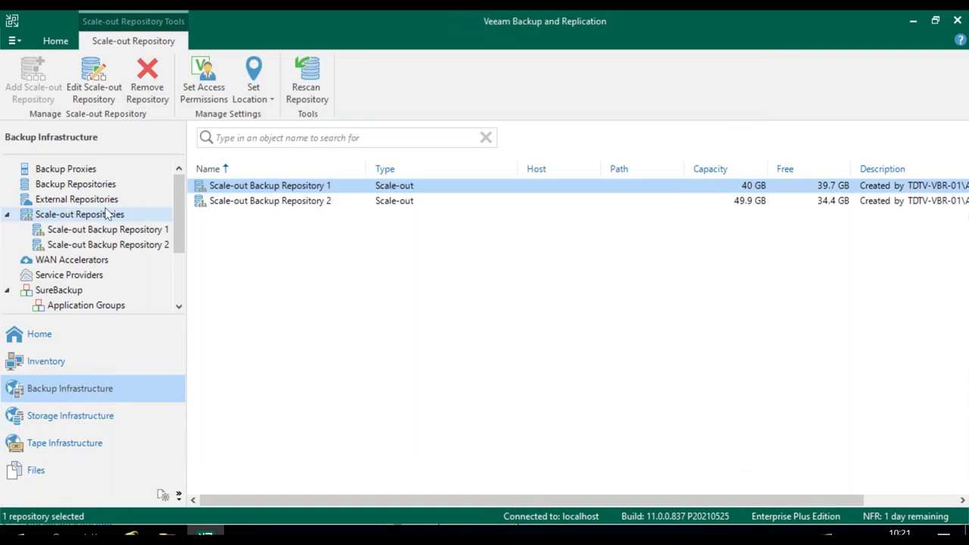
Return to the backup jobs and view the run details of the TDTV-SVR-01 - Backup VCSP job
{"action": "key", "text": "Down"}
{"action": "key", "text": "Down"}
{"action": "key", "text": "Down"}
{"action": "key", "text": "Down"}
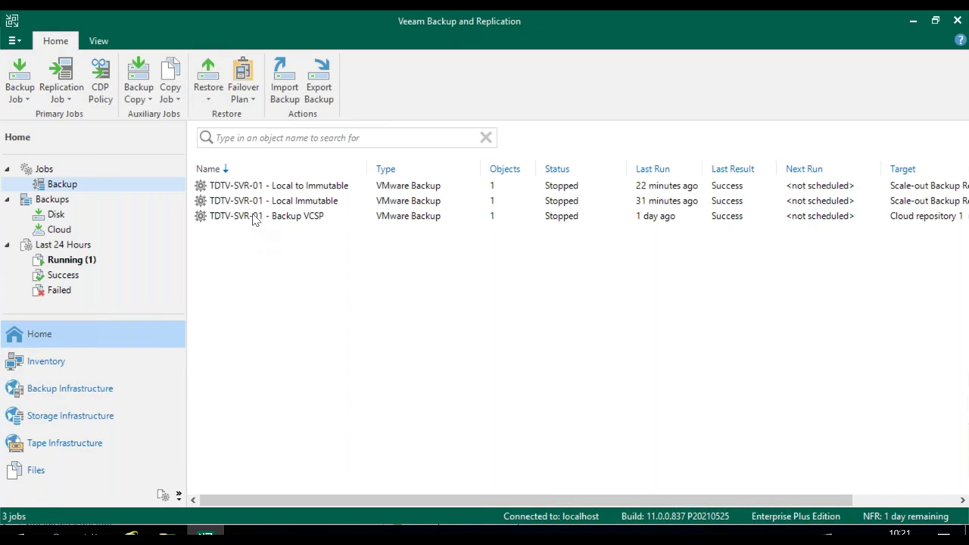
{"action": "left_click", "coordinate": [255, 219]}
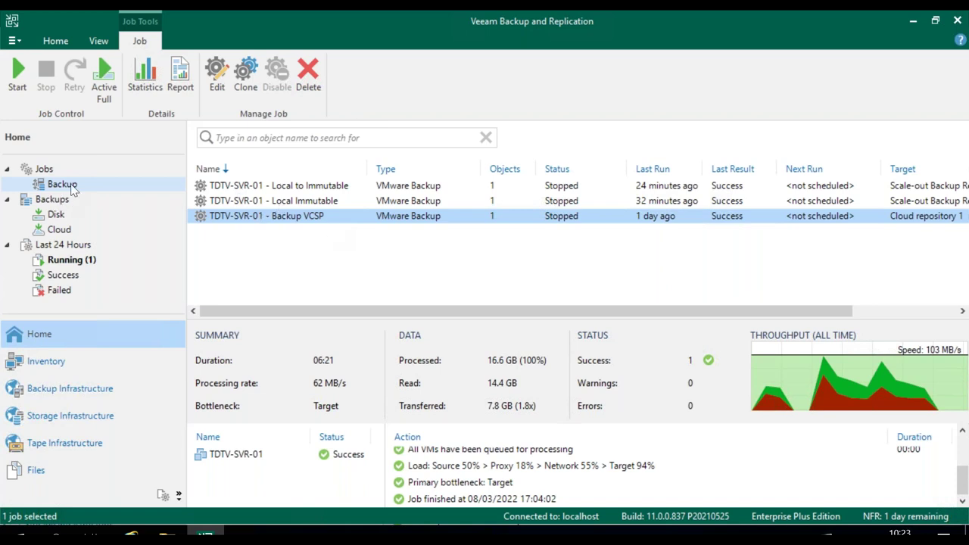
Start an entire VM restore of TDTV-SVR-01 from the Local Immutable disk backup and proceed to the restore mode
{"action": "left_click", "coordinate": [62, 216]}
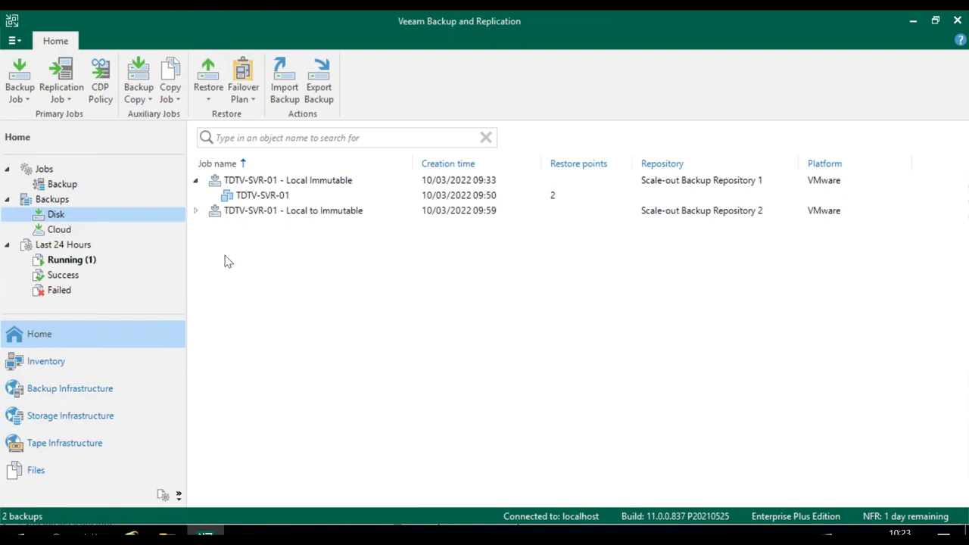
{"action": "left_click", "coordinate": [261, 199]}
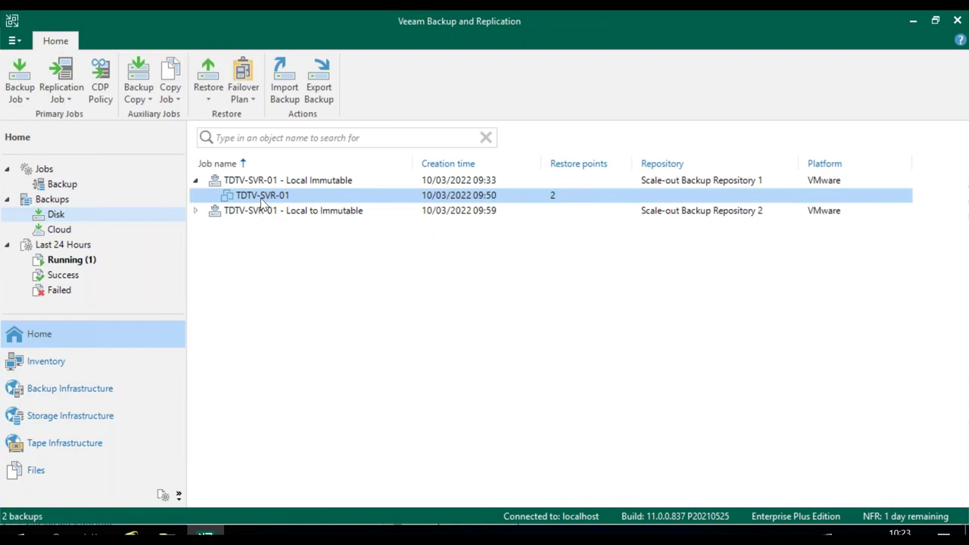
{"action": "right_click", "coordinate": [275, 201]}
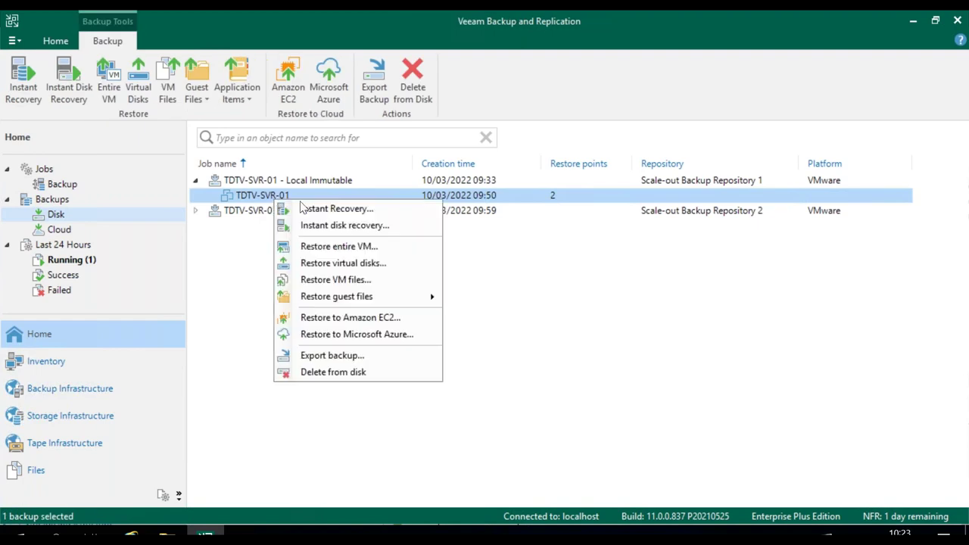
{"action": "left_click", "coordinate": [342, 247]}
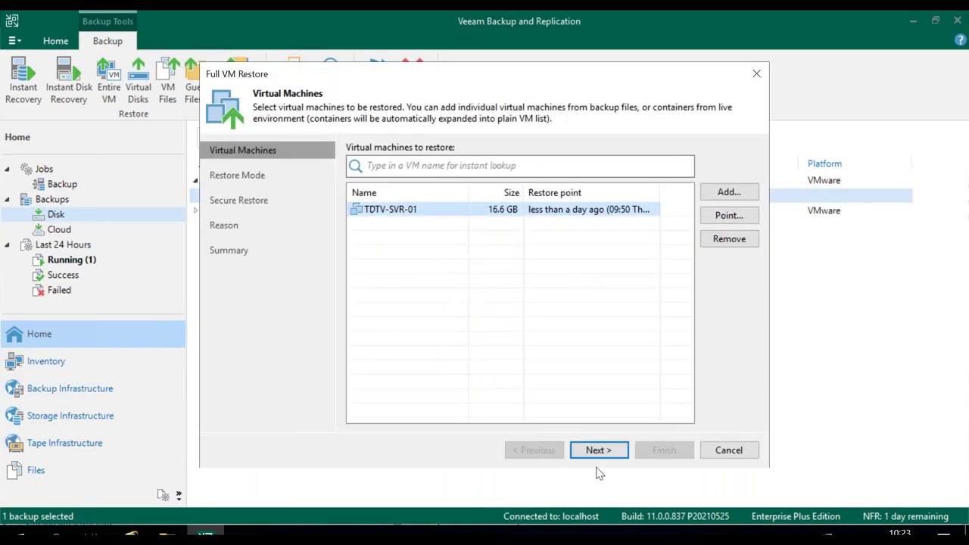
{"action": "left_click", "coordinate": [596, 451]}
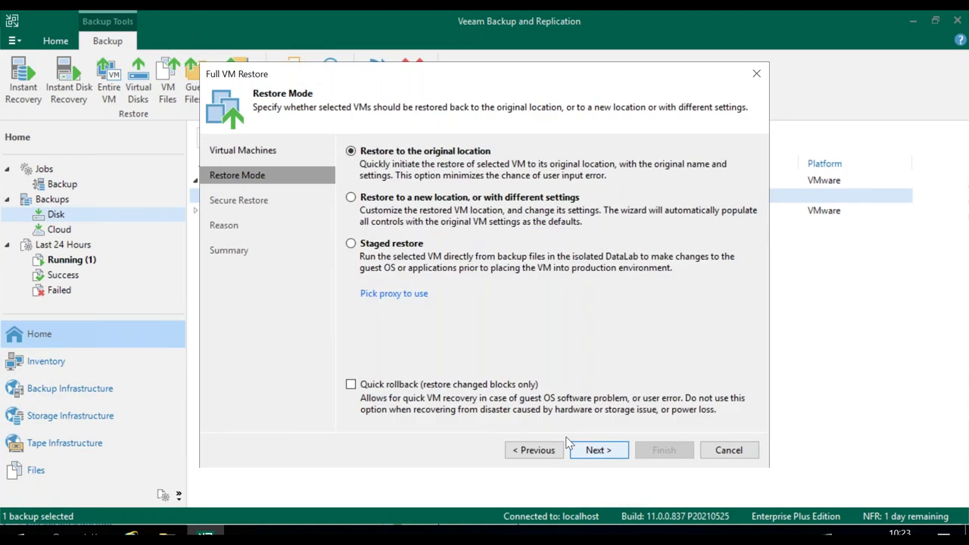
Enable quick rollback for the restore to the original location and malware scanning of the machine before recovery
{"action": "left_click", "coordinate": [350, 384]}
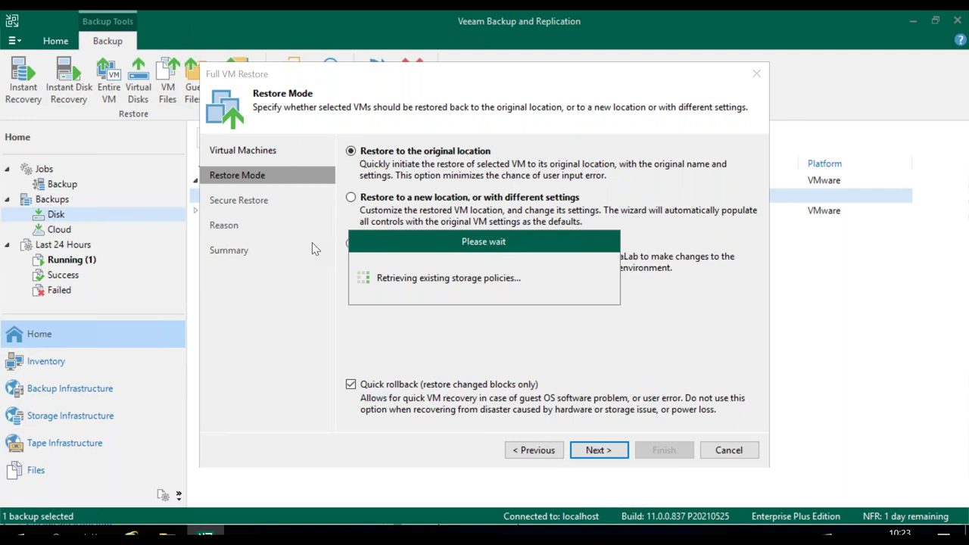
{"action": "key", "text": "Return"}
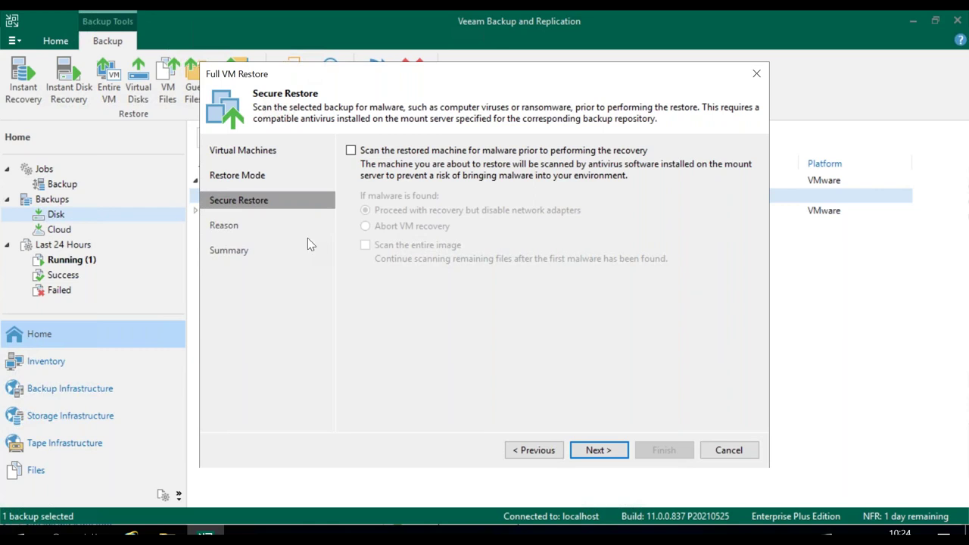
{"action": "left_click", "coordinate": [352, 151]}
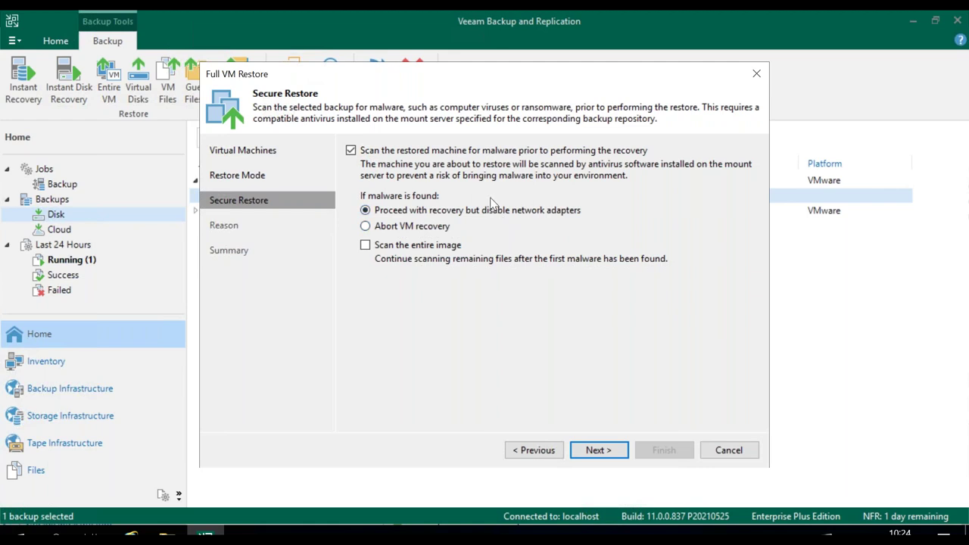
Choose to abort VM recovery if malware is found, proceed to the restore reason, and cancel the restore wizard
{"action": "left_click", "coordinate": [380, 228]}
{"action": "left_click", "coordinate": [598, 450]}
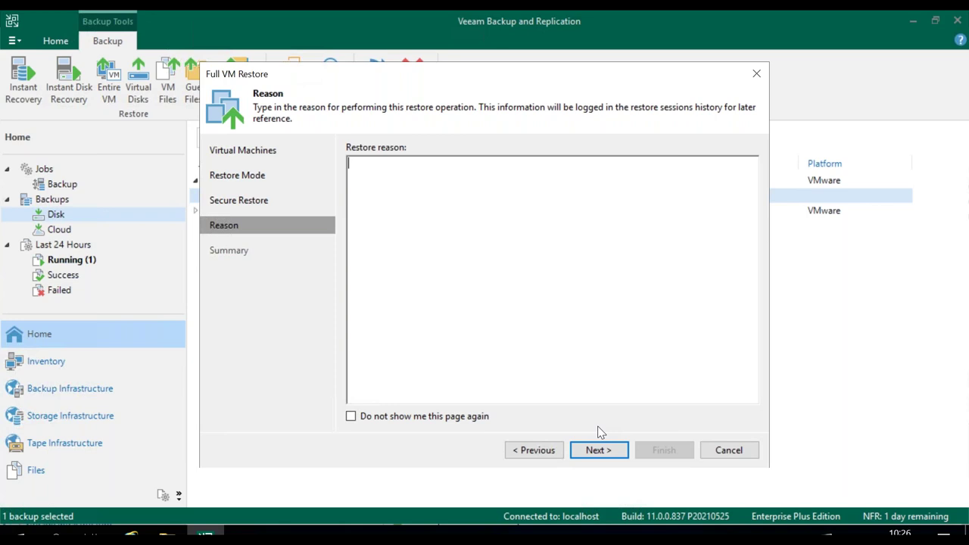
{"action": "left_click", "coordinate": [734, 453]}
{"action": "left_click", "coordinate": [492, 294]}
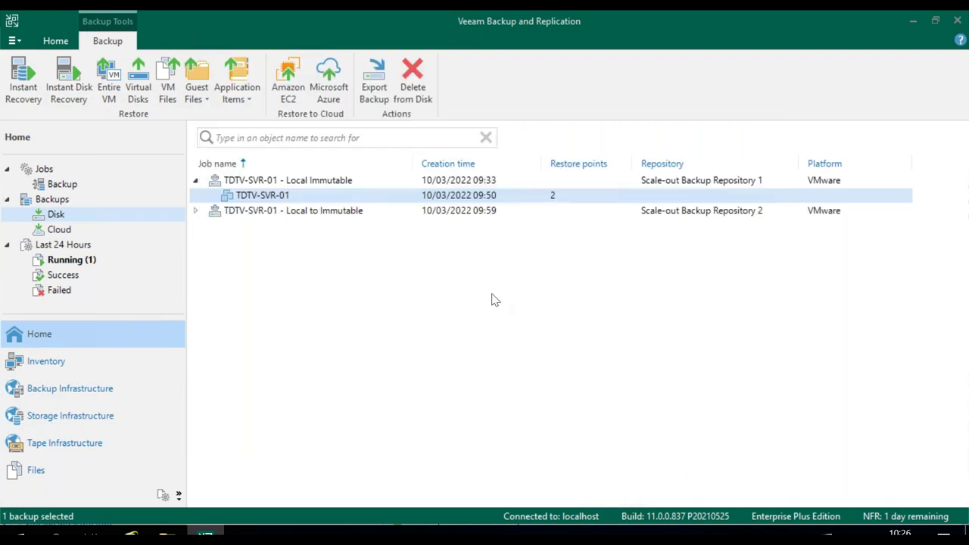
Open an entire VM restore of TDTV-SVR-01 from the cloud backup stored in Cloud repository 1
{"action": "left_click", "coordinate": [60, 230]}
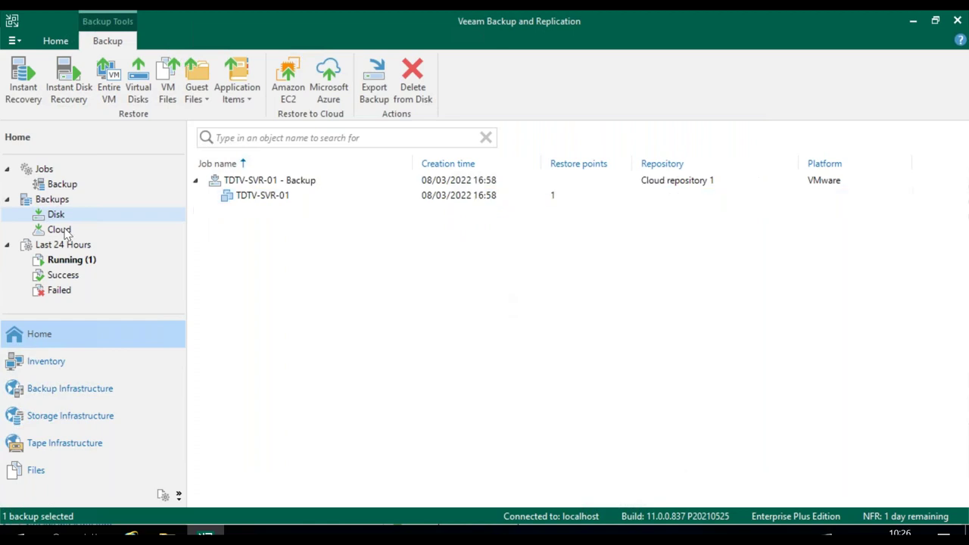
{"action": "left_click", "coordinate": [59, 217]}
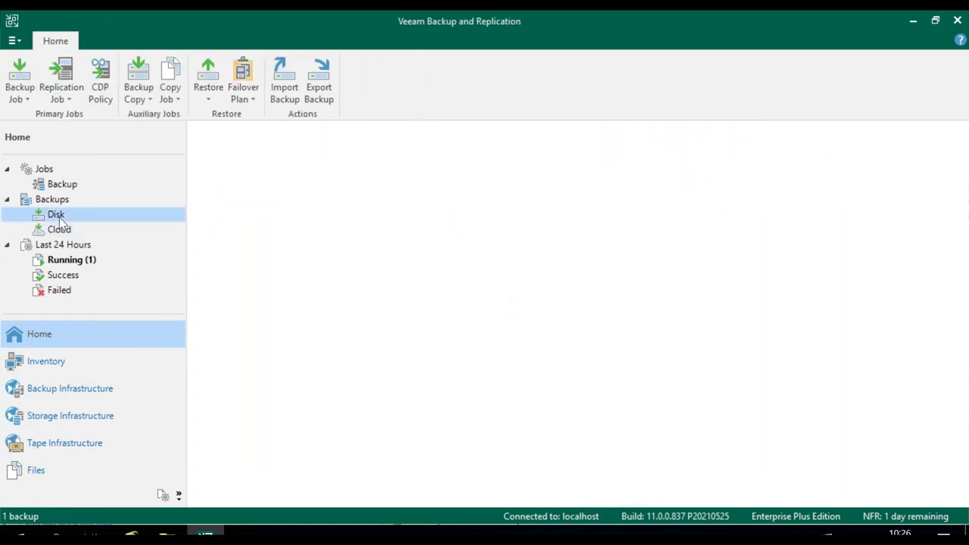
{"action": "left_click", "coordinate": [60, 230]}
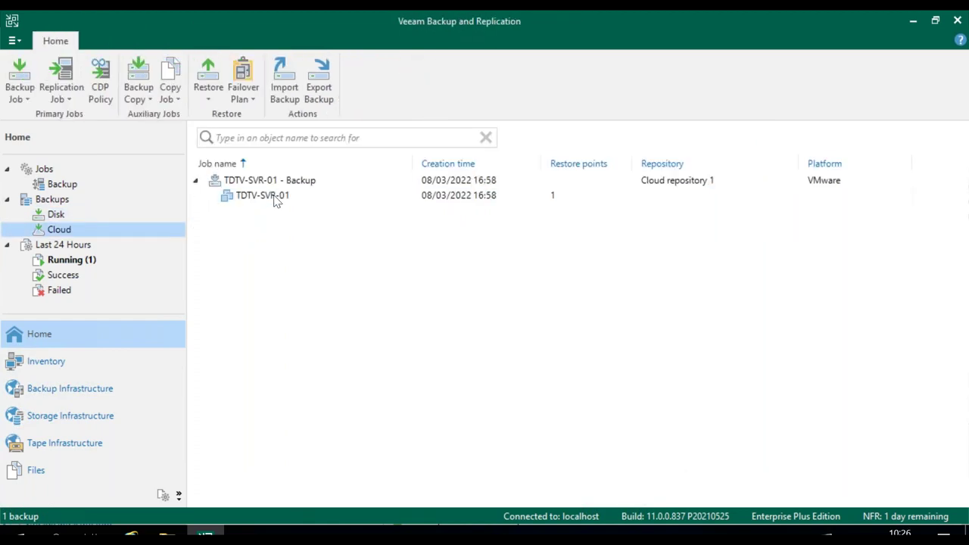
{"action": "left_click", "coordinate": [274, 197]}
{"action": "right_click", "coordinate": [277, 197]}
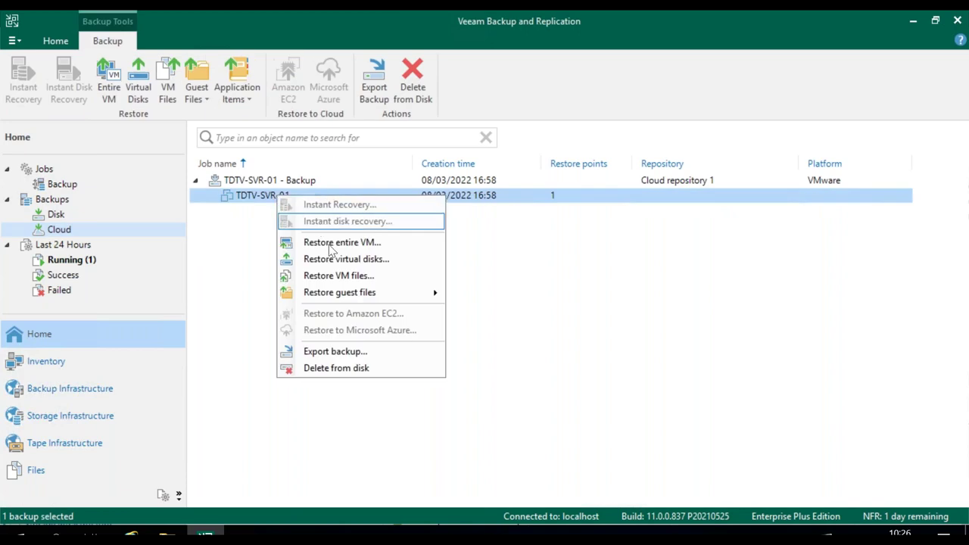
{"action": "left_click", "coordinate": [330, 244]}
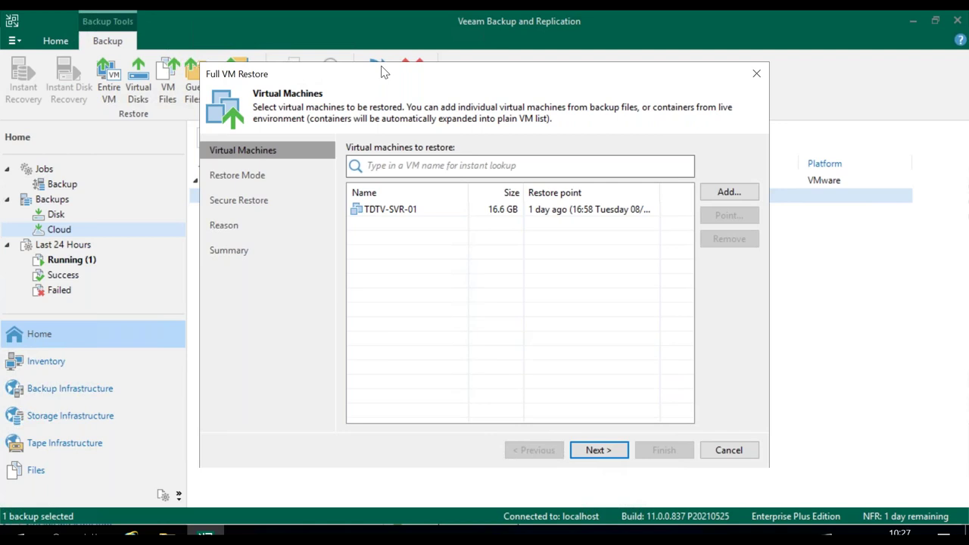
Review the restore mode and secure restore options for the cloud backup, cancelling the wizard without changes
{"action": "left_click_drag", "start_coordinate": [382, 72], "coordinate": [437, 62]}
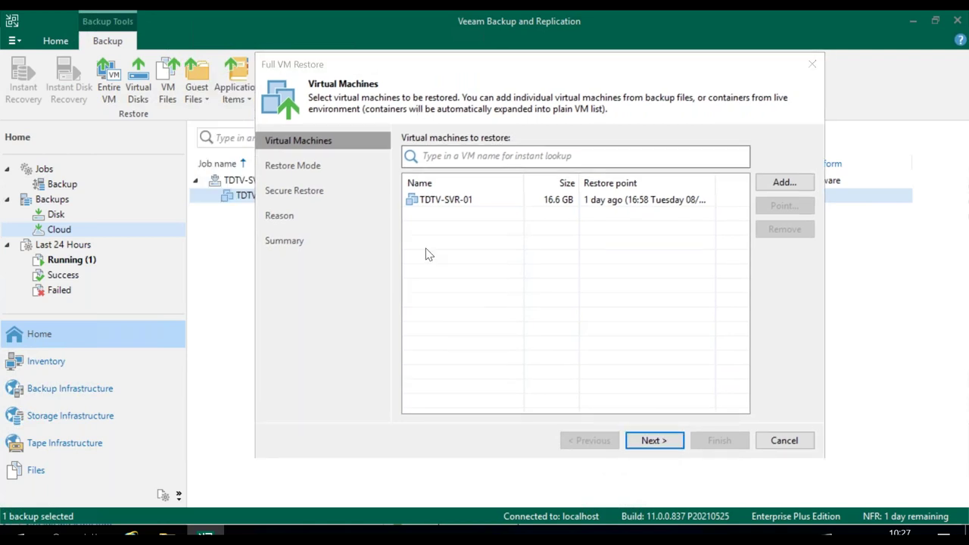
{"action": "key", "text": "Return"}
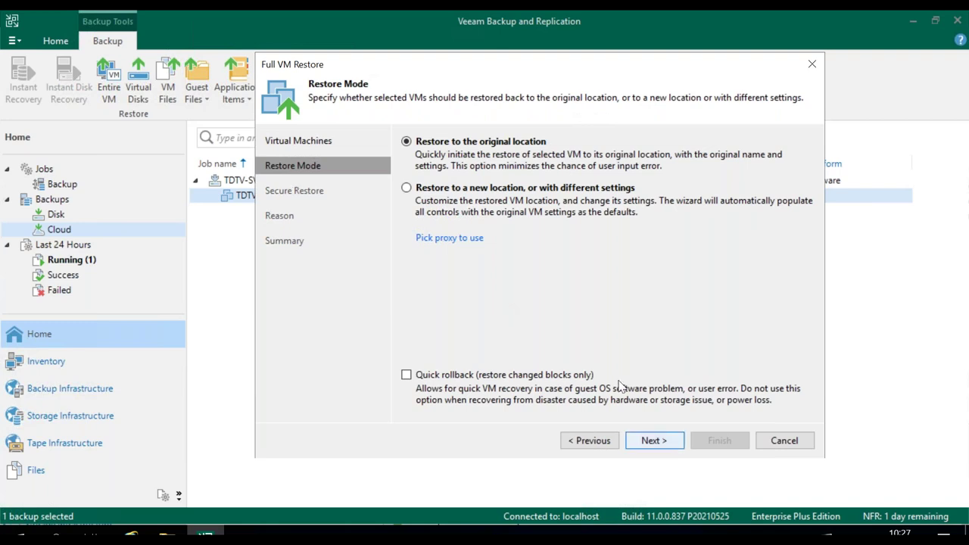
{"action": "key", "text": "Return"}
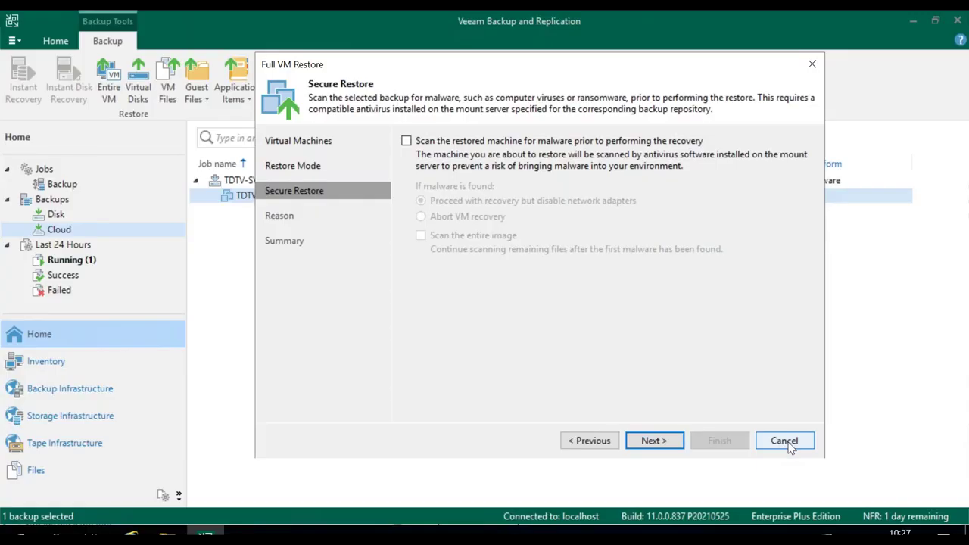
{"action": "left_click", "coordinate": [787, 446]}
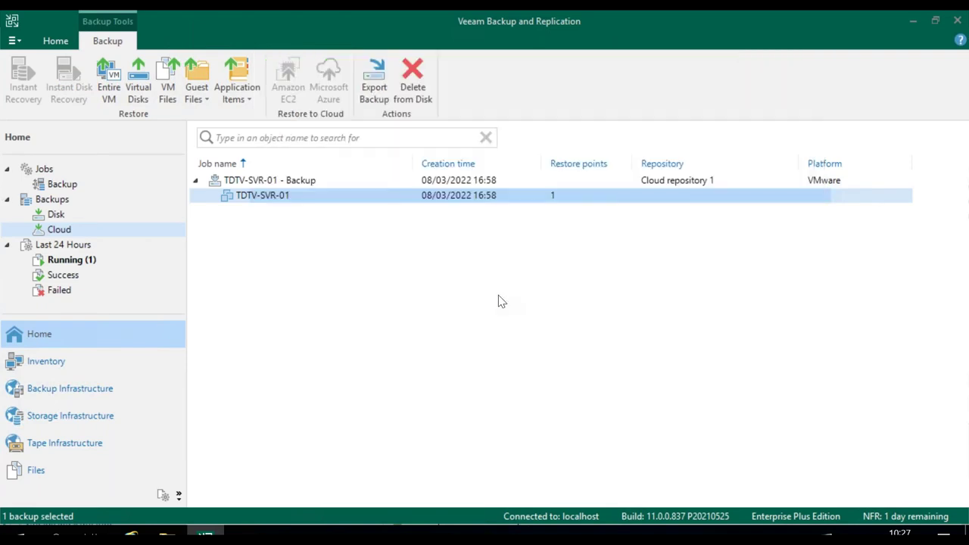
Start an entire VM restore of TDTV-SVR-01 from the Local Immutable disk backup to its original location
{"action": "left_click", "coordinate": [56, 215]}
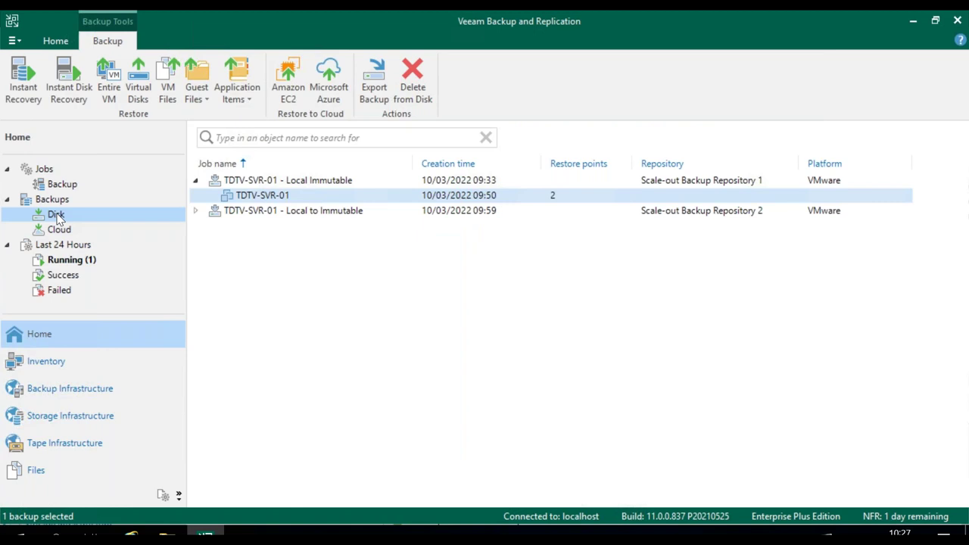
{"action": "right_click", "coordinate": [281, 197]}
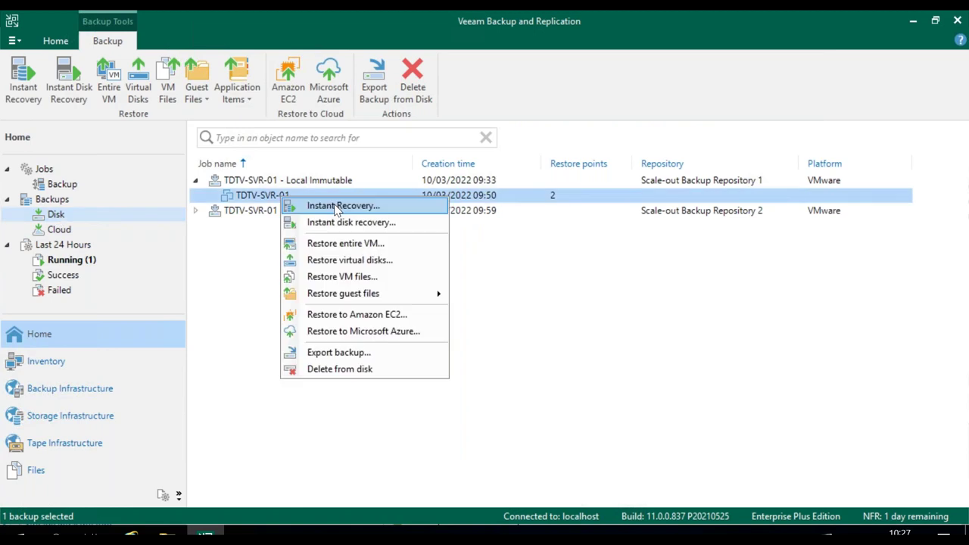
{"action": "left_click", "coordinate": [339, 243]}
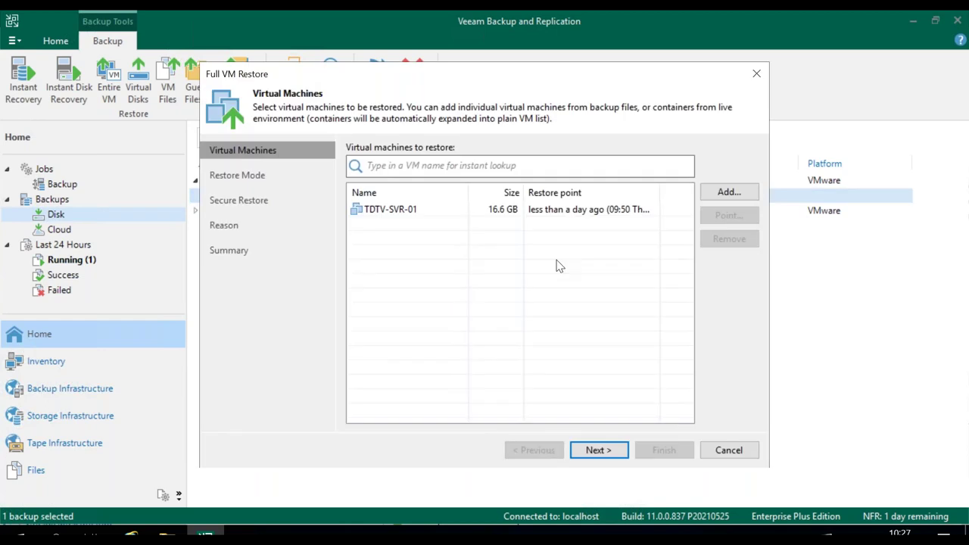
{"action": "key", "text": "Return"}
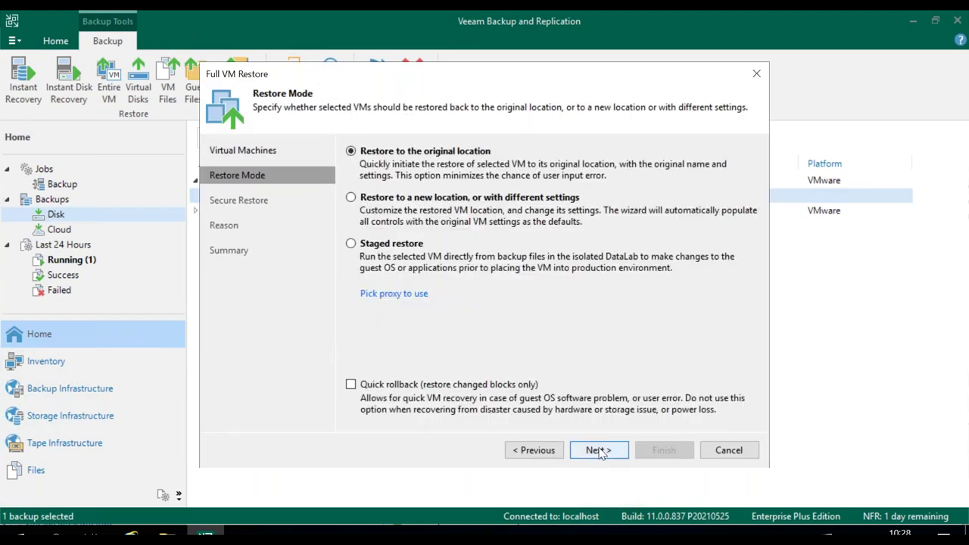
{"action": "left_click", "coordinate": [393, 386]}
{"action": "key", "text": "Return"}
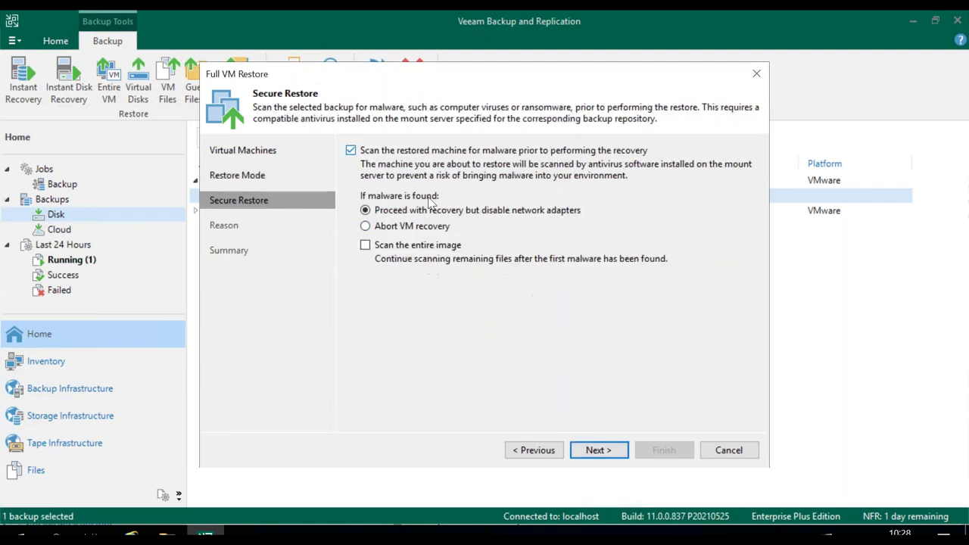
Set malware scanning to abort VM recovery on detection, skip the restore reason, and accept deletion of the existing TDTV-SVR-01 VM
{"action": "left_click", "coordinate": [385, 227]}
{"action": "left_click", "coordinate": [609, 451]}
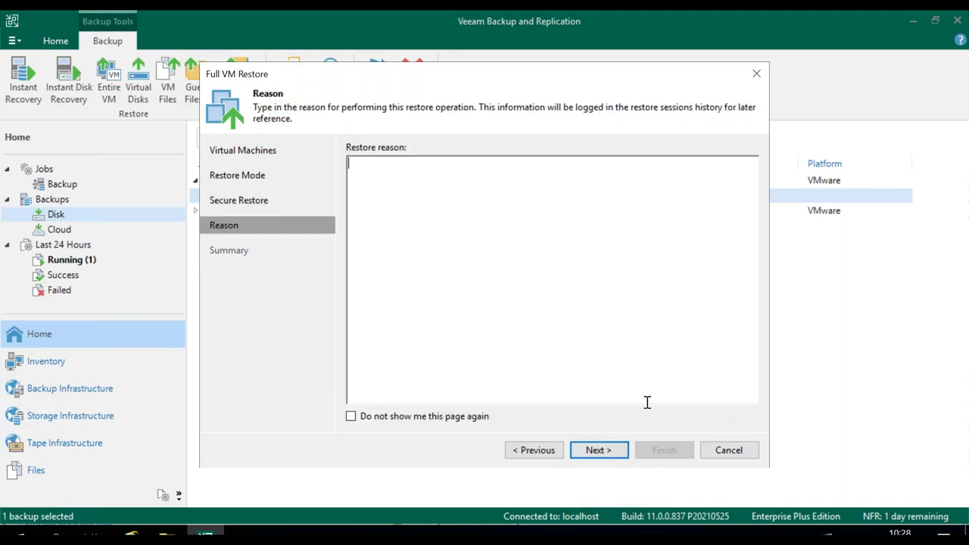
{"action": "left_click", "coordinate": [603, 450]}
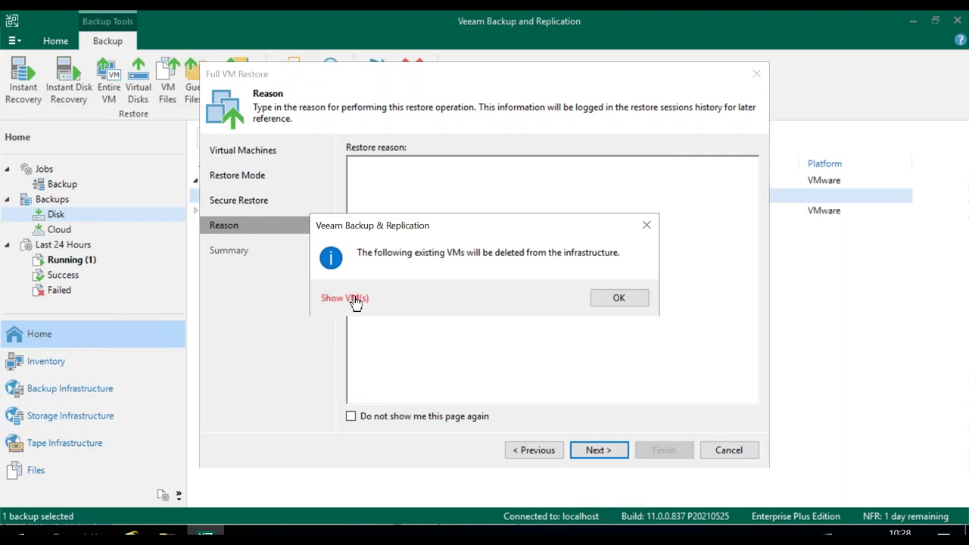
{"action": "left_click", "coordinate": [352, 301]}
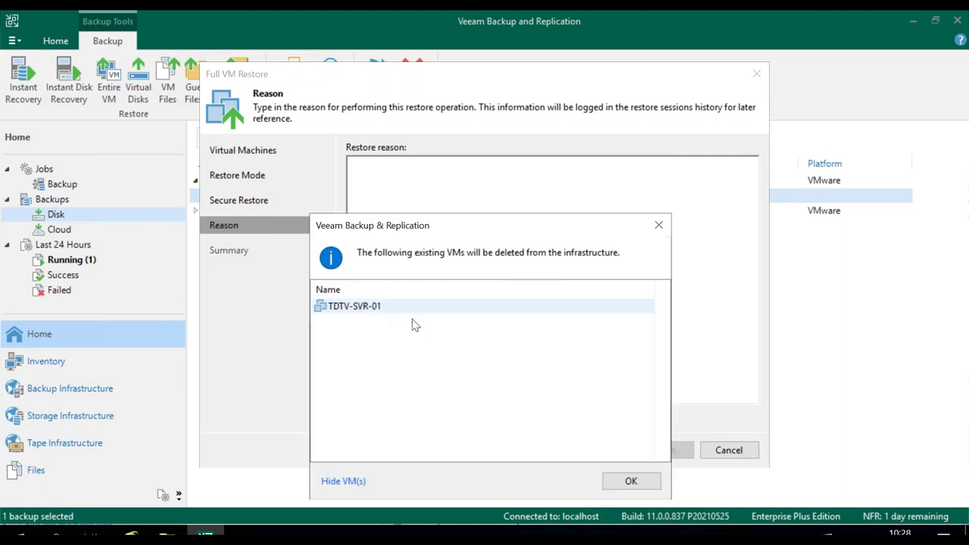
{"action": "left_click", "coordinate": [626, 483]}
Launch the full VM restore with powering on the target VM after restoring disabled, and dismiss the restore progress
{"action": "left_click", "coordinate": [390, 417]}
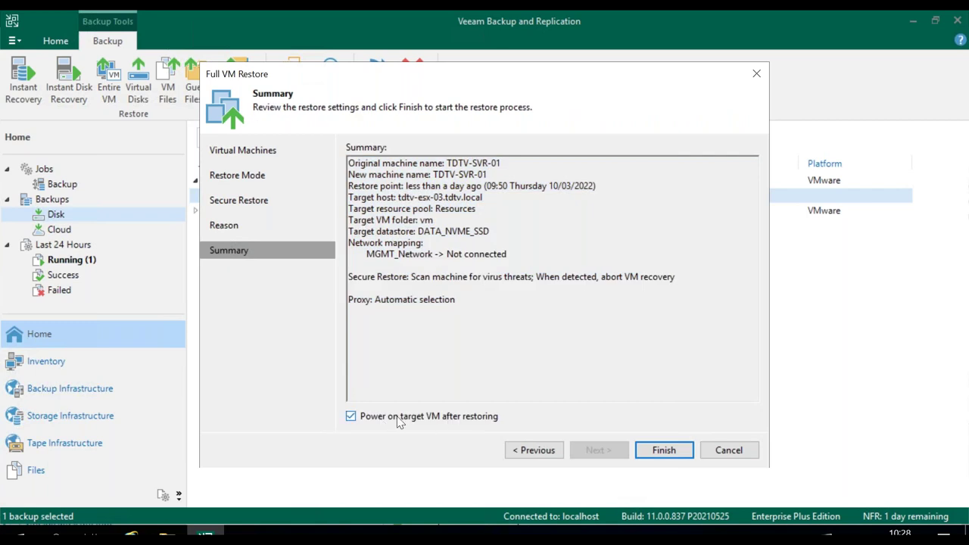
{"action": "left_click", "coordinate": [438, 418]}
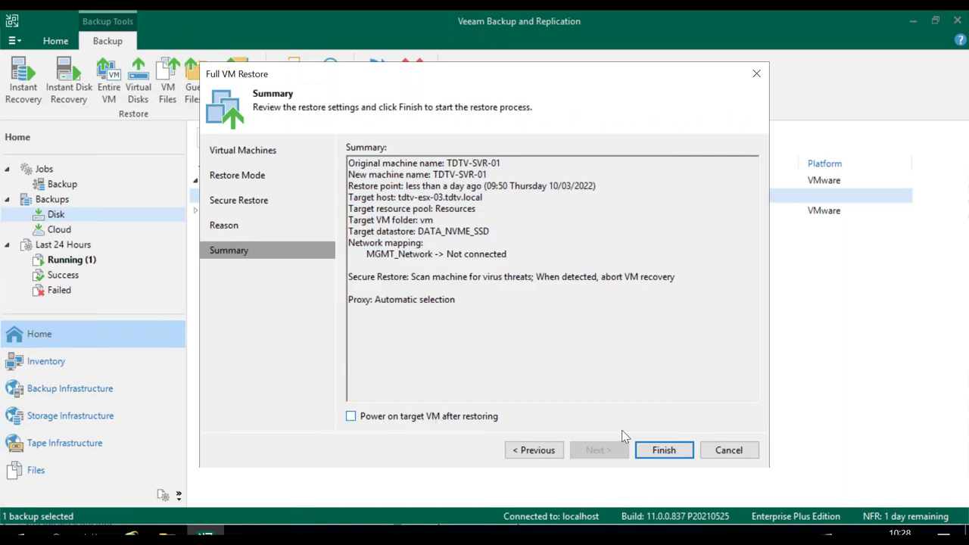
{"action": "left_click", "coordinate": [663, 449]}
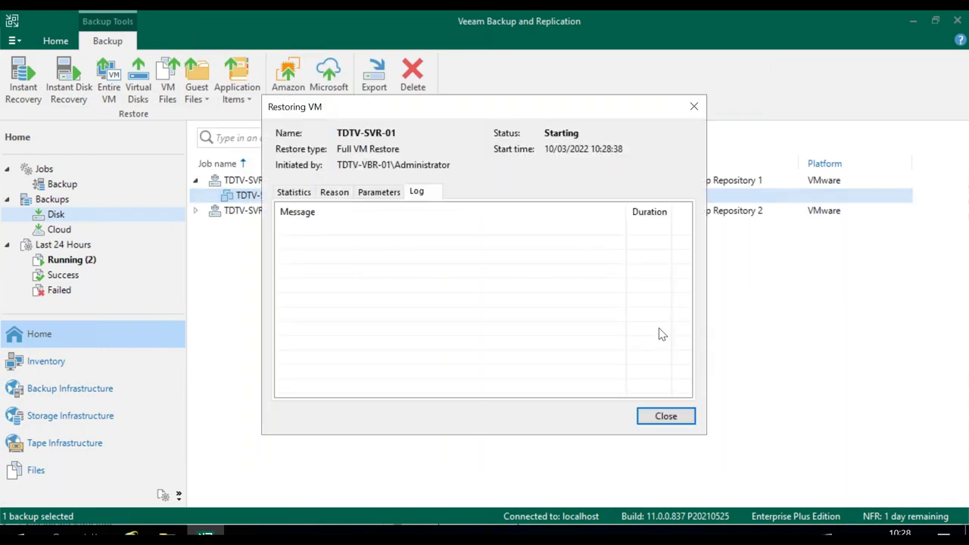
{"action": "left_click_drag", "start_coordinate": [479, 99], "coordinate": [576, 99]}
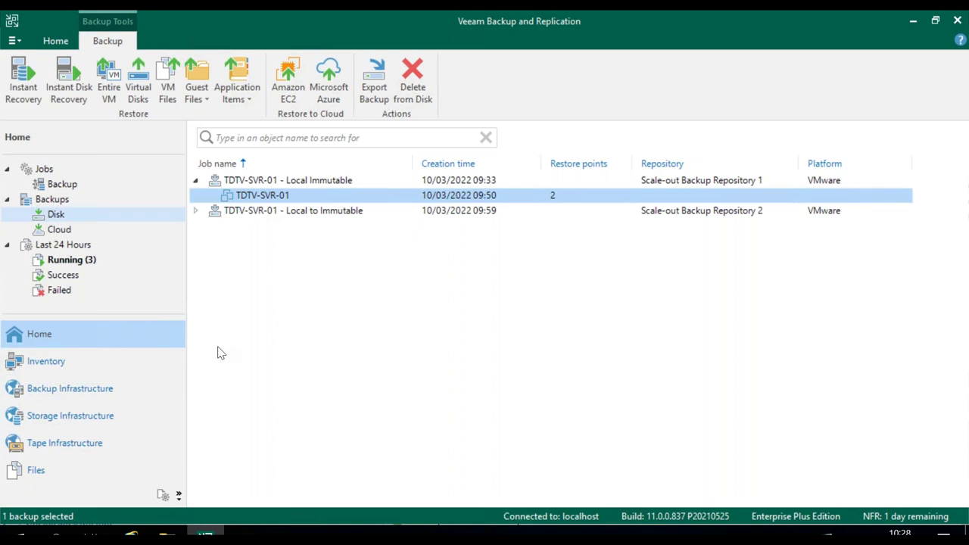
Expand the Local to Immutable disk backup and examine the progress of its running SOBR Tiering session
{"action": "left_click", "coordinate": [196, 210]}
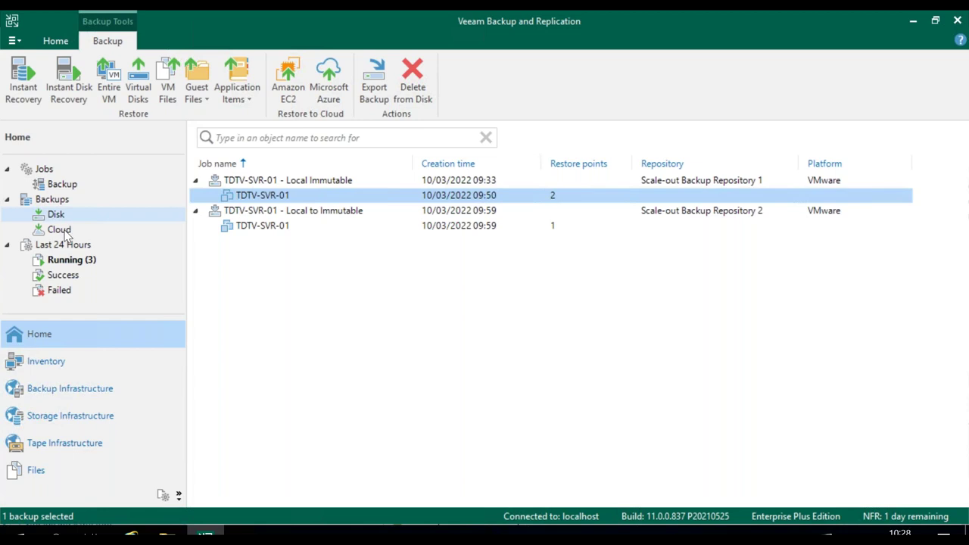
{"action": "left_click", "coordinate": [67, 259]}
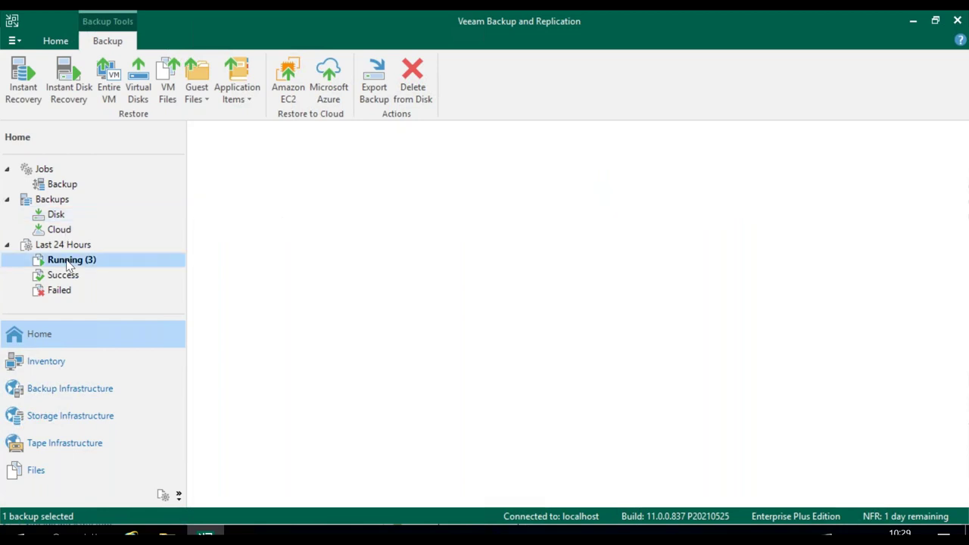
{"action": "left_click_drag", "start_coordinate": [423, 168], "coordinate": [465, 168]}
{"action": "left_click", "coordinate": [379, 217]}
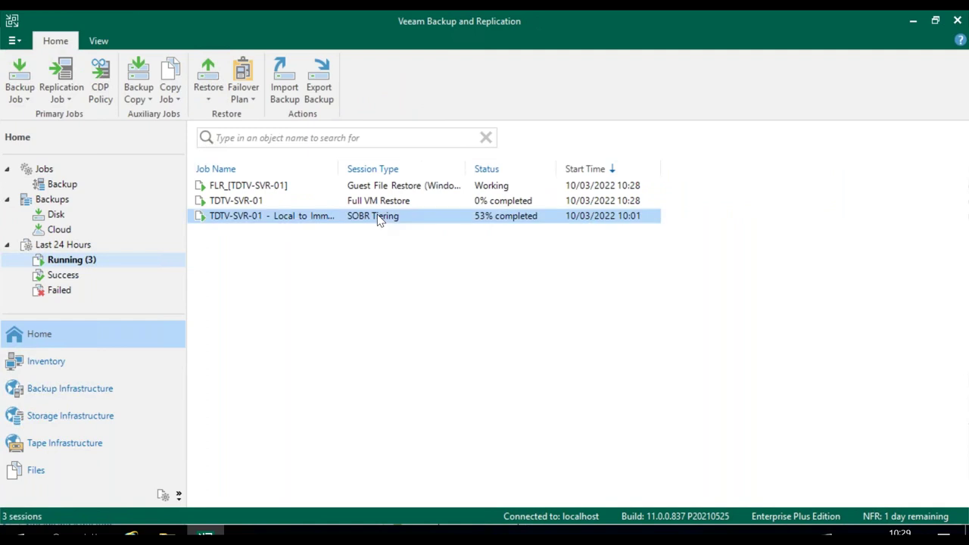
{"action": "double_click", "coordinate": [378, 217]}
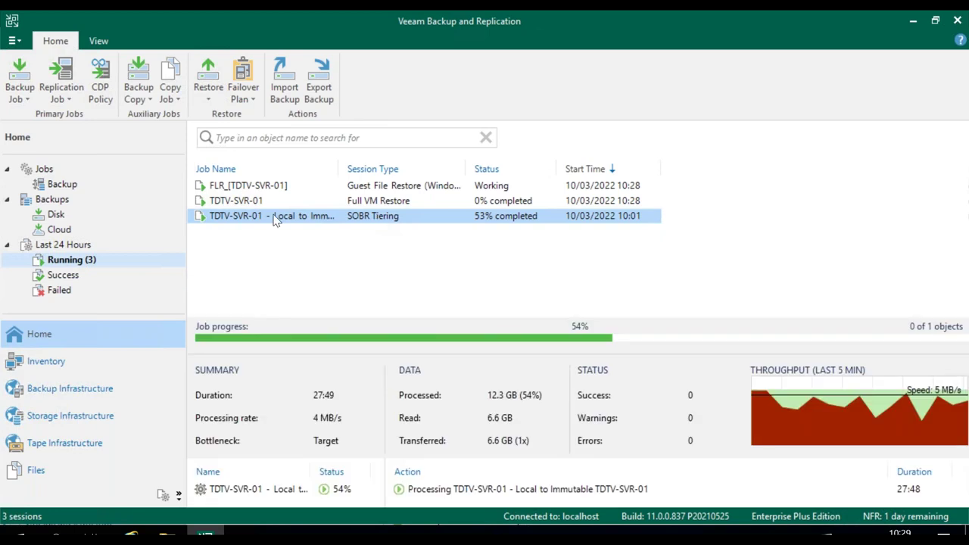
{"action": "left_click", "coordinate": [493, 218]}
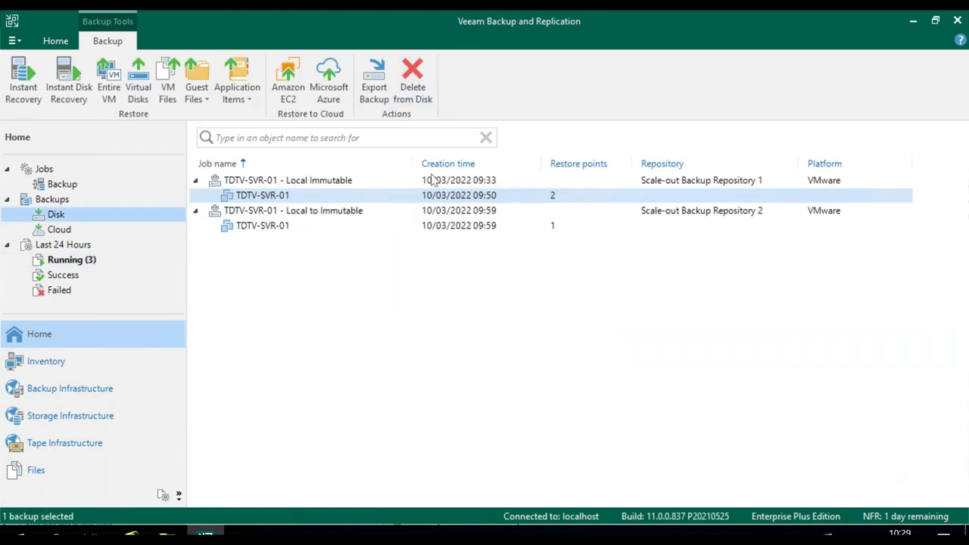
Try to delete TDTV-SVR-01 from the Local Immutable disk backup
{"action": "left_click", "coordinate": [423, 91]}
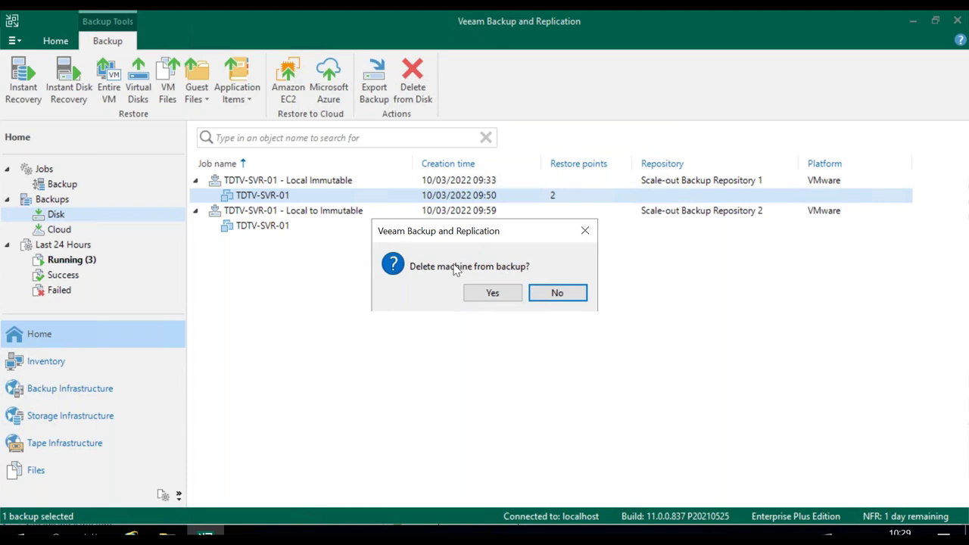
{"action": "left_click", "coordinate": [493, 293]}
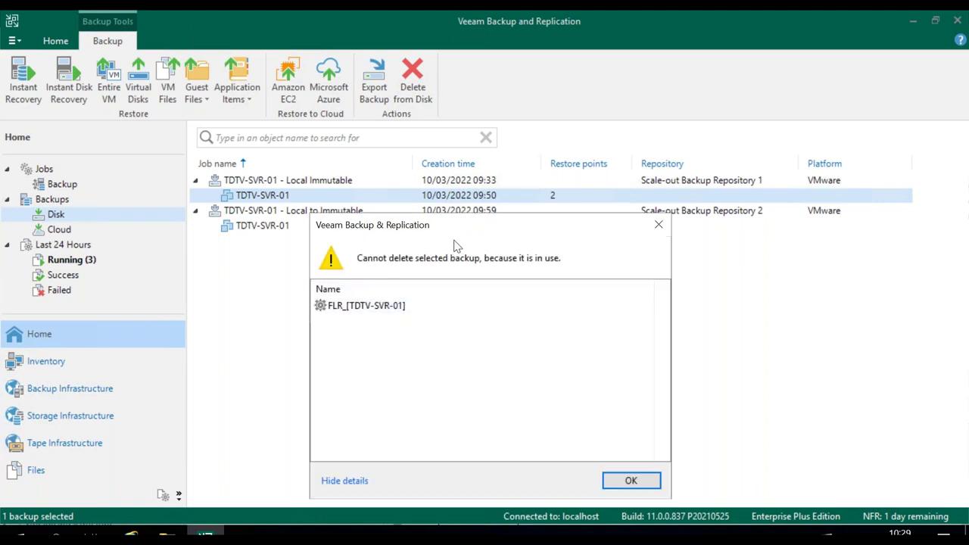
{"action": "left_click_drag", "start_coordinate": [478, 219], "coordinate": [537, 147]}
{"action": "left_click", "coordinate": [399, 412]}
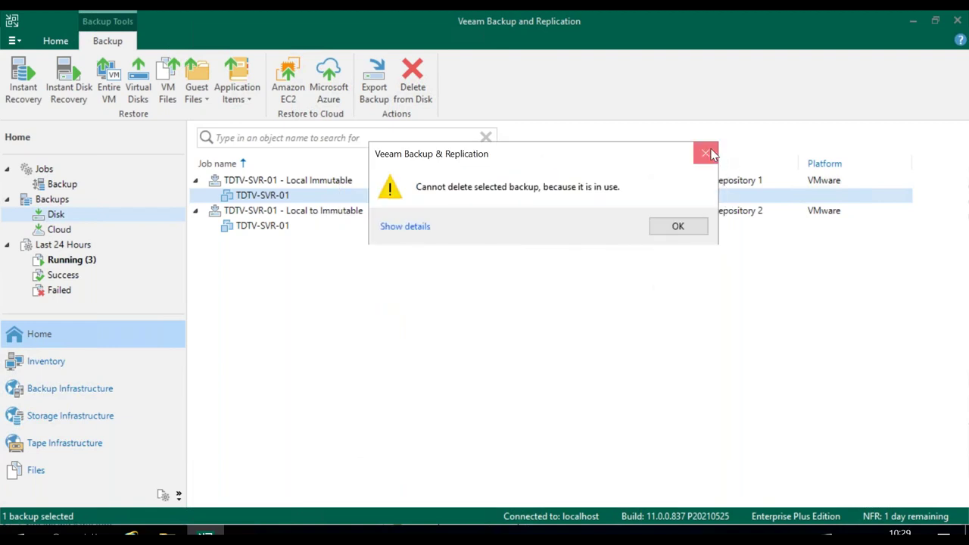
{"action": "left_click", "coordinate": [706, 154]}
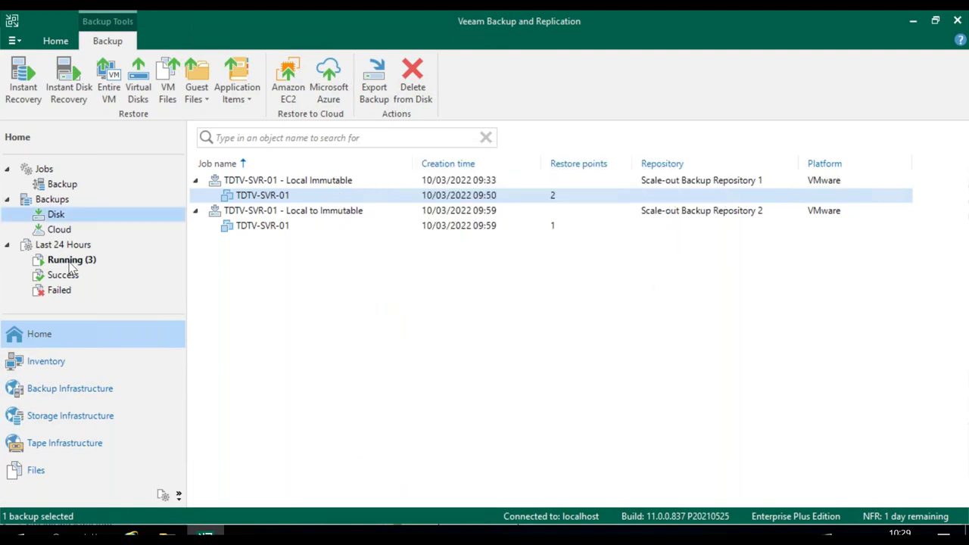
Stop the running Full VM Restore session for TDTV-SVR-01
{"action": "left_click", "coordinate": [72, 261]}
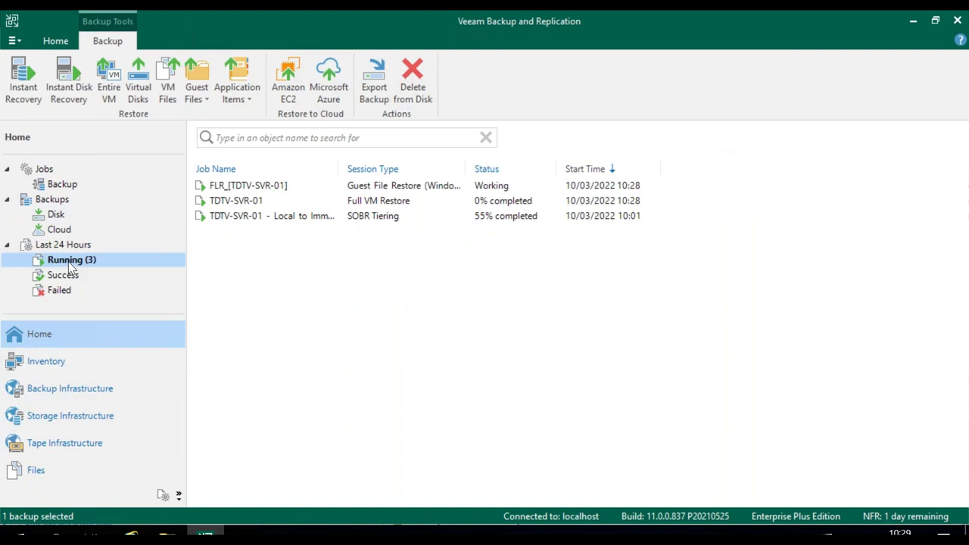
{"action": "left_click", "coordinate": [326, 204]}
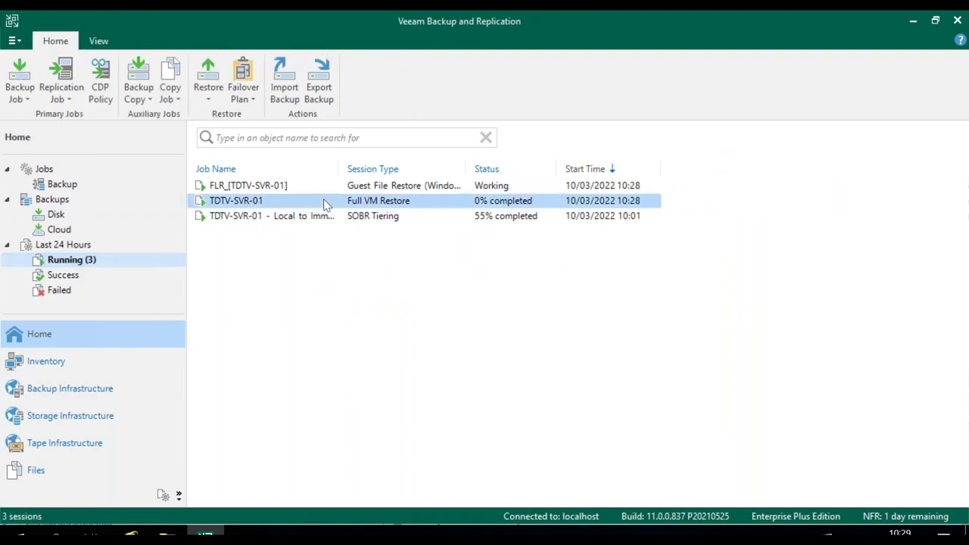
{"action": "key", "text": "Delete"}
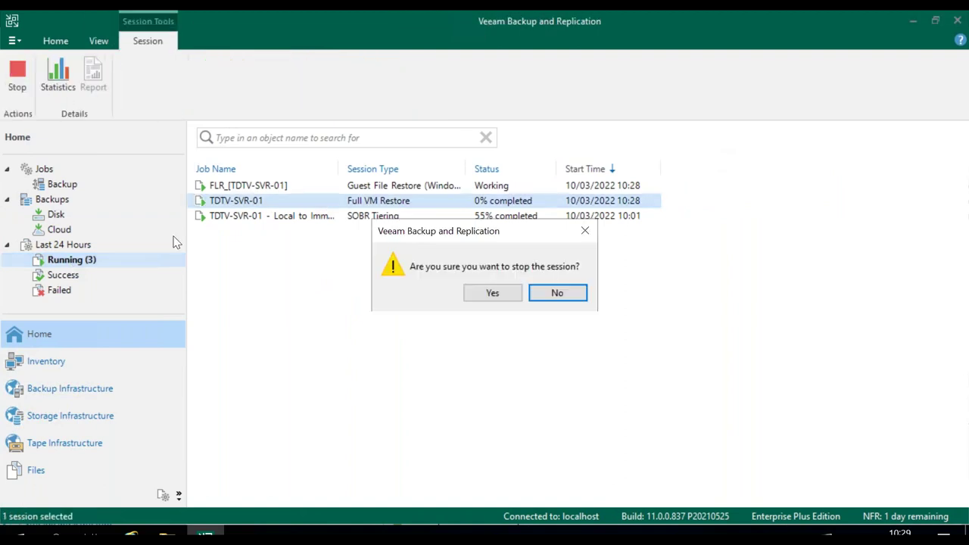
{"action": "key", "text": "Escape"}
Examine the Local Immutable and Local to Immutable backup jobs, including their last-run details and available job actions
{"action": "left_click", "coordinate": [59, 187]}
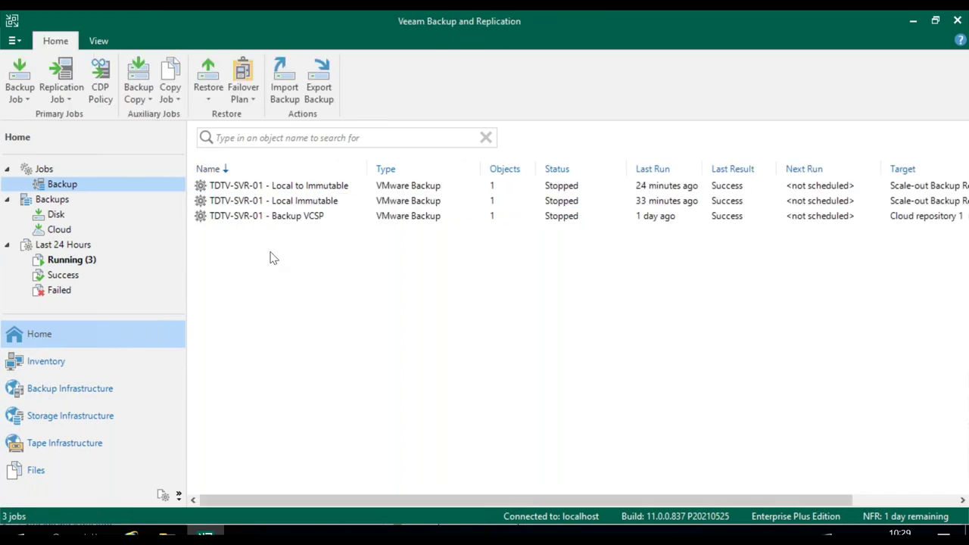
{"action": "left_click", "coordinate": [291, 201]}
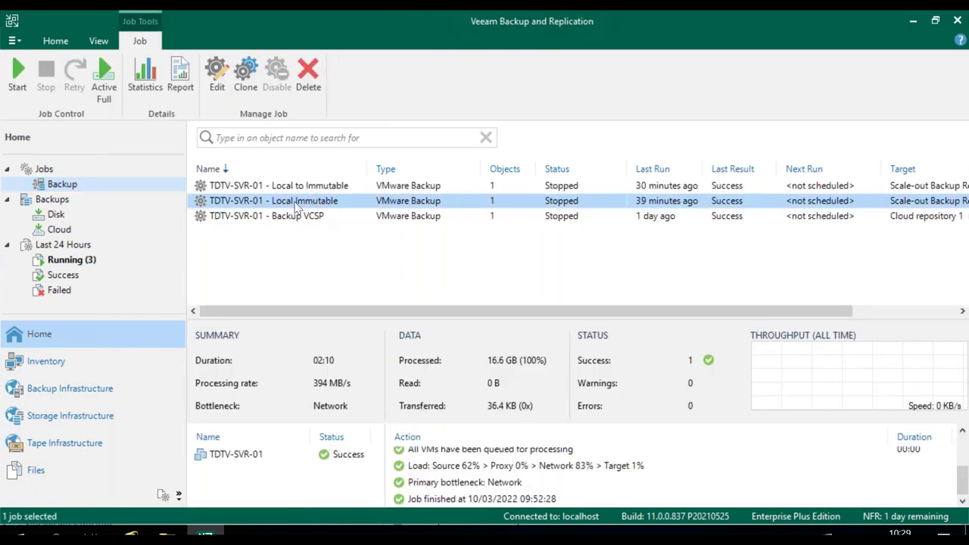
{"action": "left_click", "coordinate": [310, 186]}
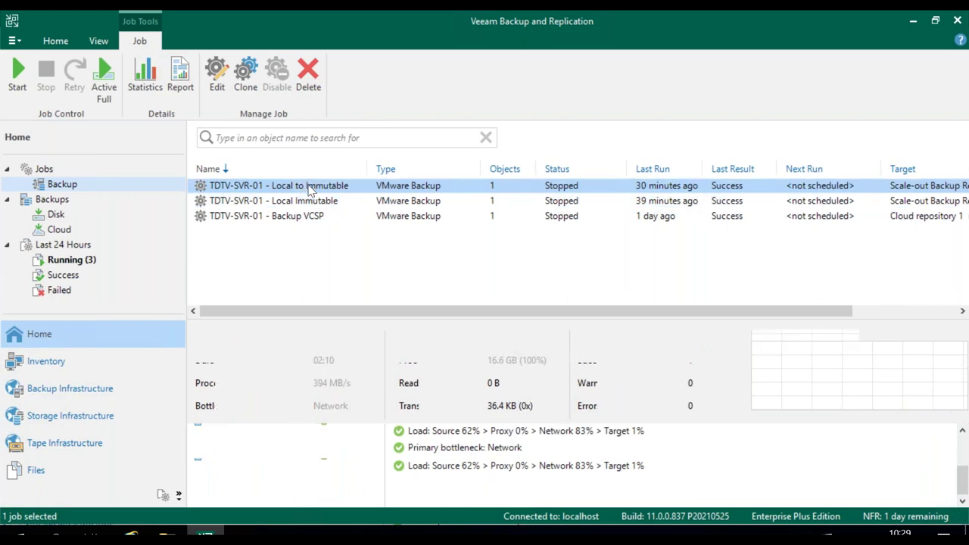
{"action": "right_click", "coordinate": [308, 188]}
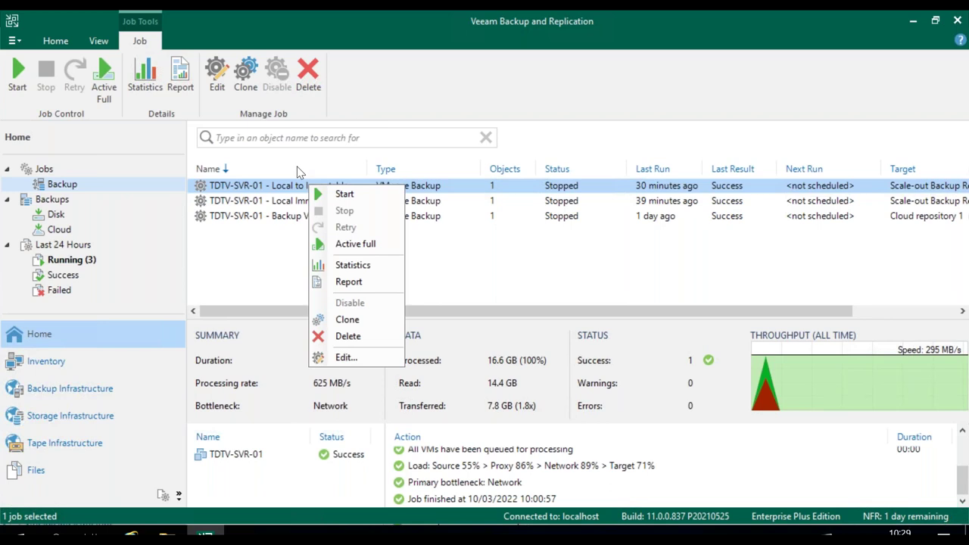
{"action": "left_click", "coordinate": [244, 273]}
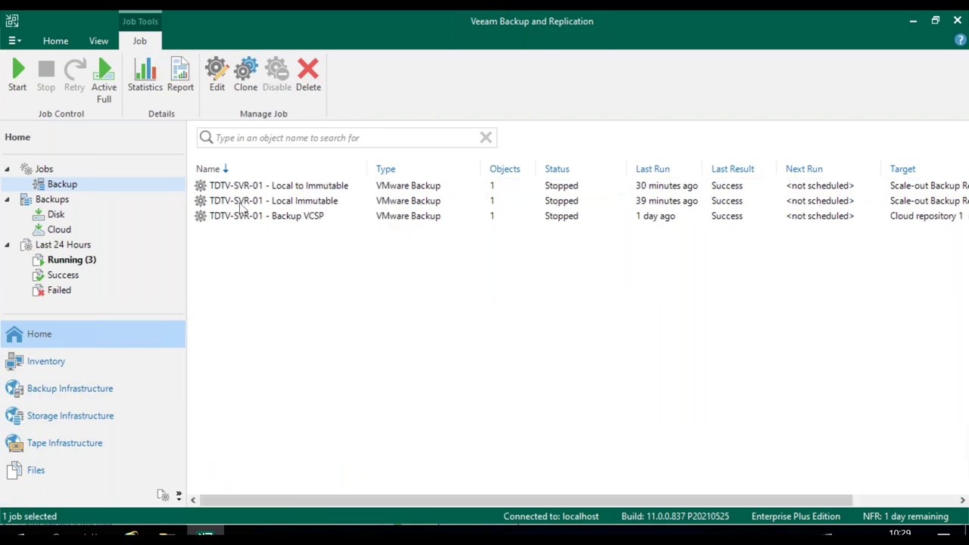
{"action": "left_click", "coordinate": [233, 185]}
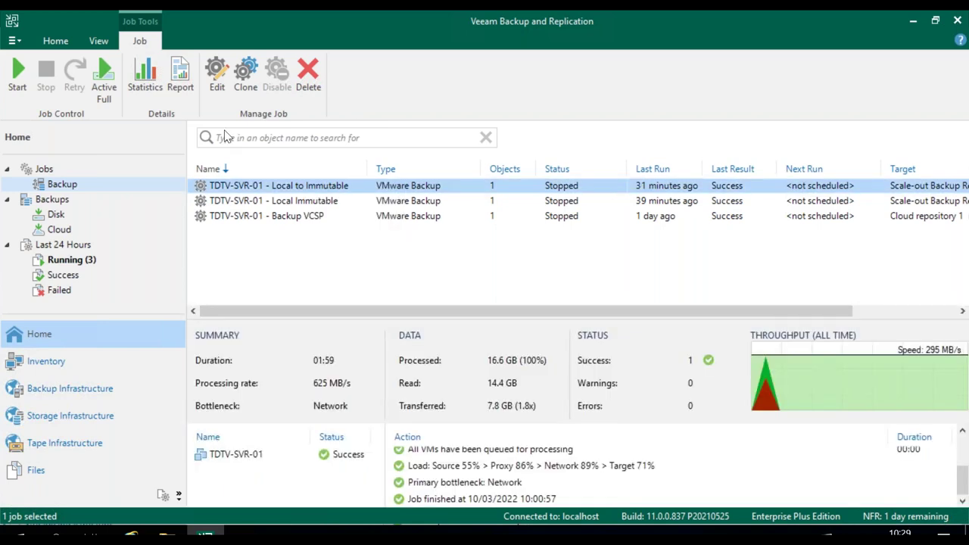
Set up an entire VM restore of TDTV-SVR-01 from the Local to Immutable disk backup to the original location
{"action": "left_click", "coordinate": [56, 215]}
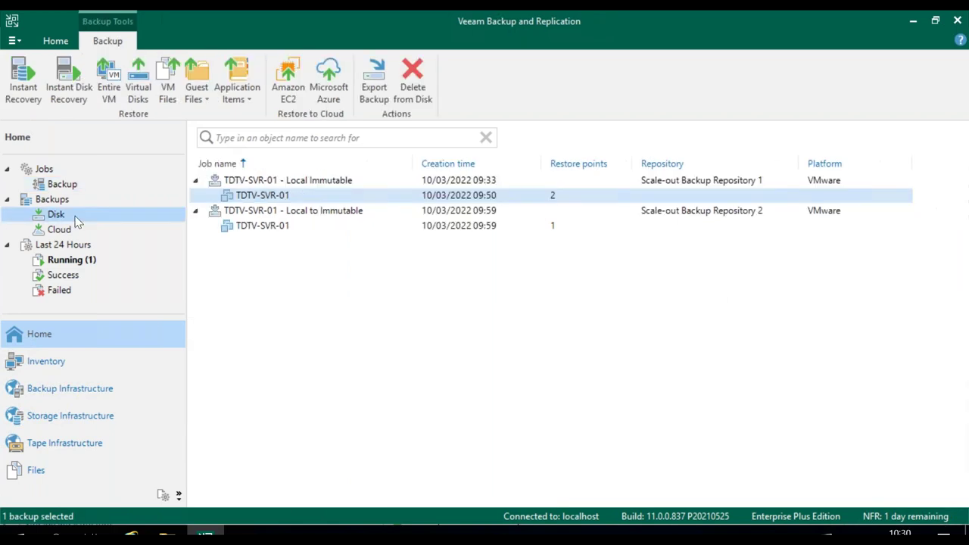
{"action": "left_click", "coordinate": [258, 225]}
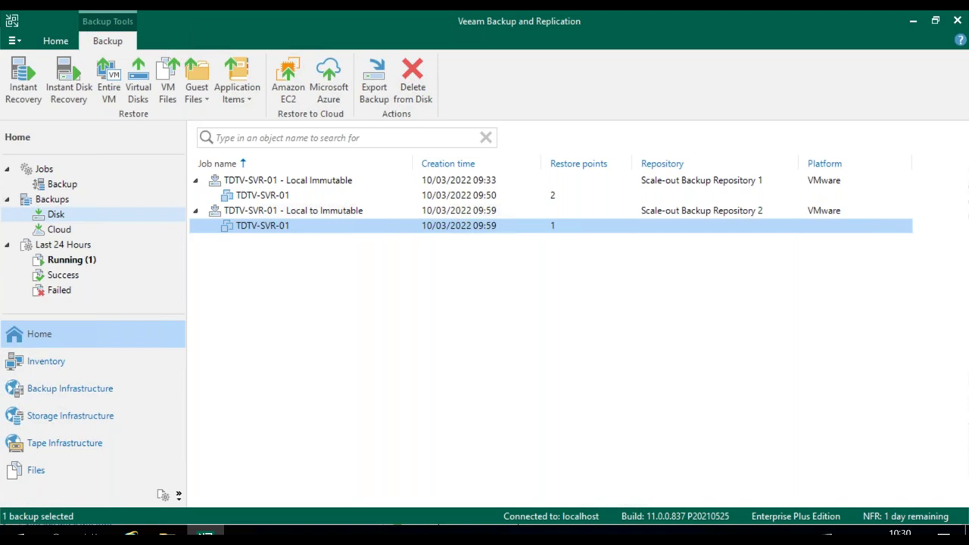
{"action": "left_click", "coordinate": [108, 80]}
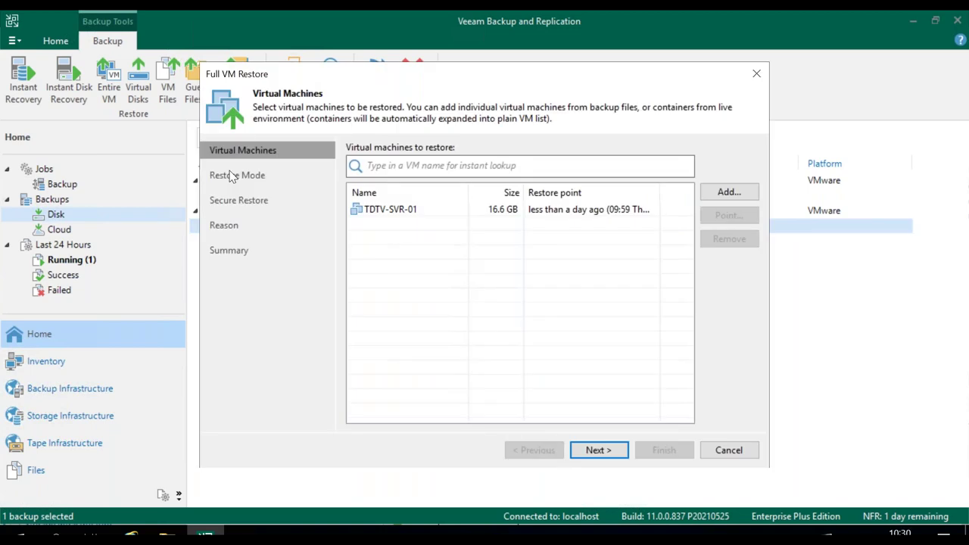
{"action": "left_click", "coordinate": [231, 176]}
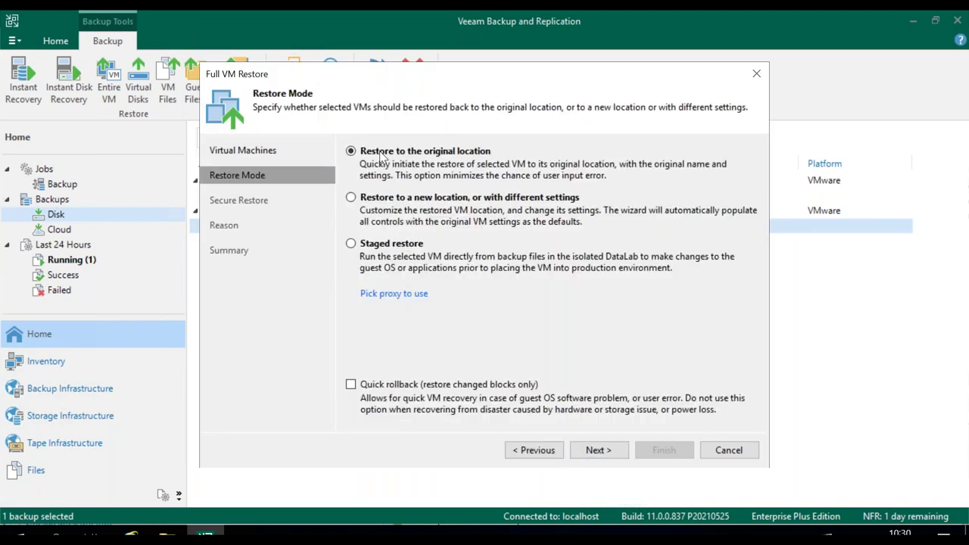
{"action": "left_click", "coordinate": [449, 387]}
{"action": "key", "text": "Return"}
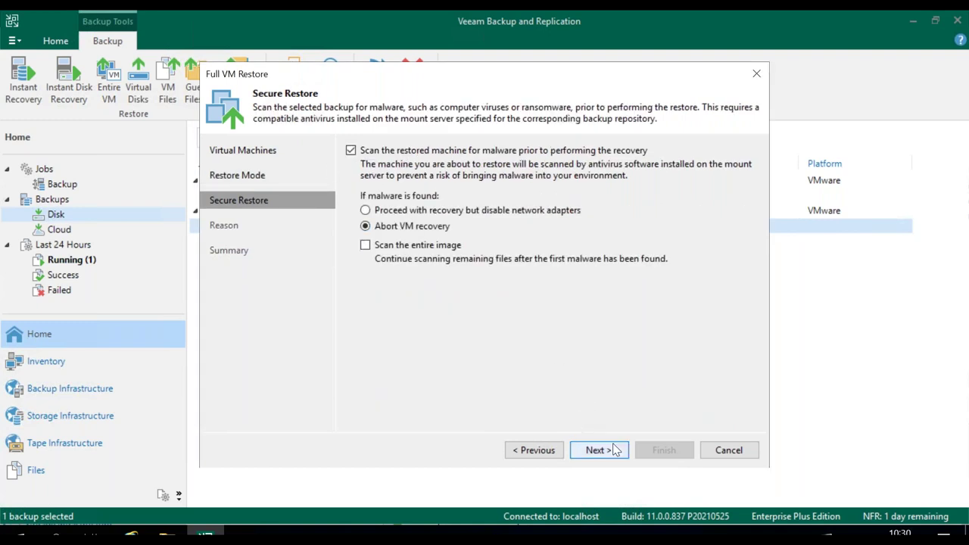
Keep malware scanning set to abort VM recovery, leave the restore reason blank, and accept deletion of the existing TDTV-SVR-01 VM
{"action": "left_click", "coordinate": [615, 450]}
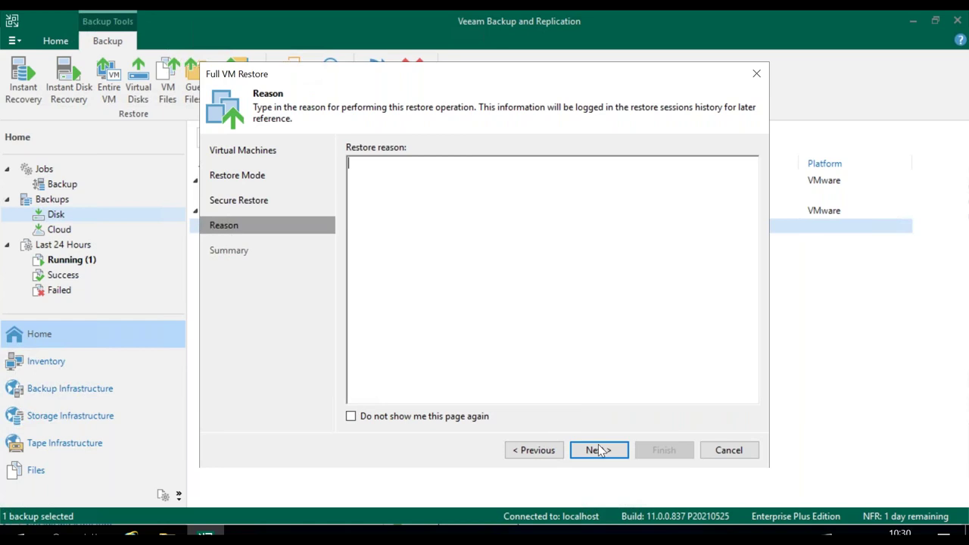
{"action": "left_click", "coordinate": [602, 449]}
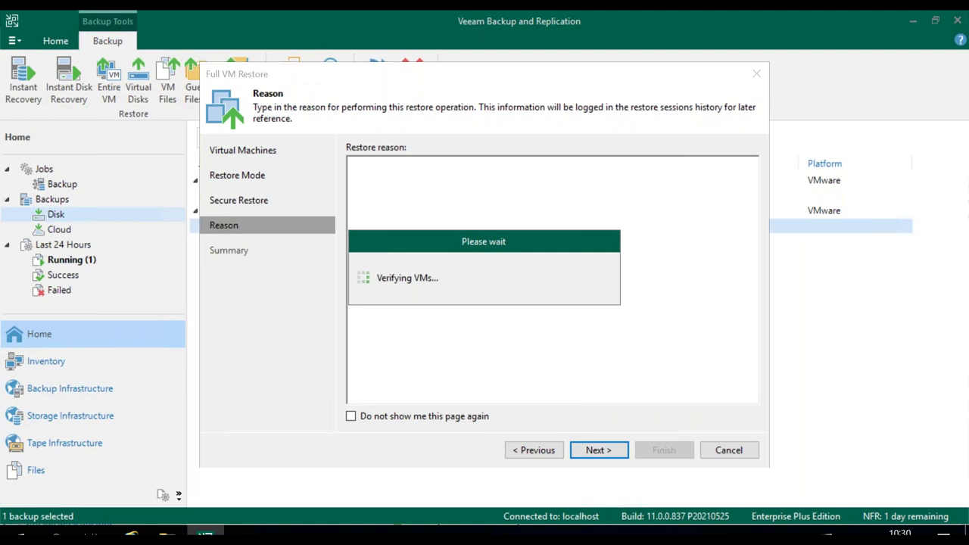
{"action": "left_click", "coordinate": [349, 299]}
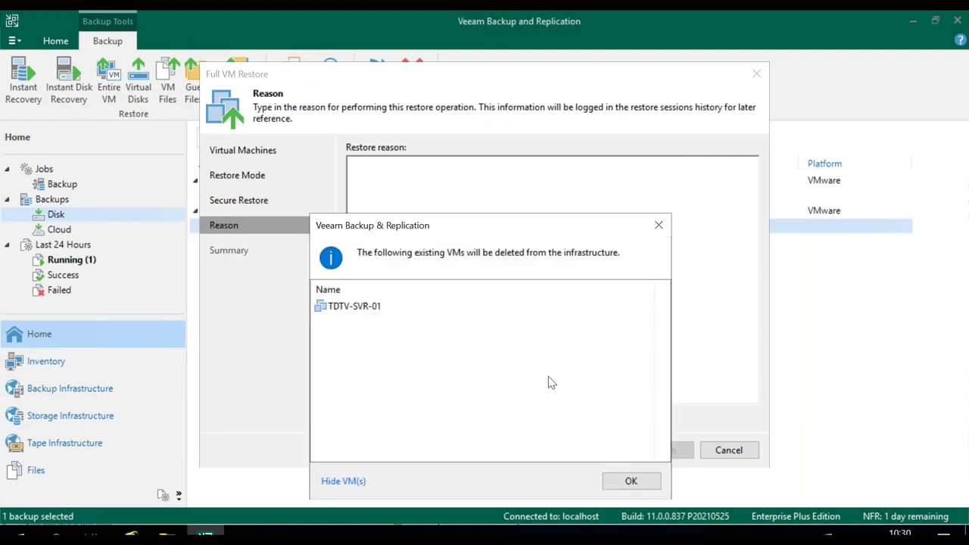
{"action": "left_click", "coordinate": [631, 481]}
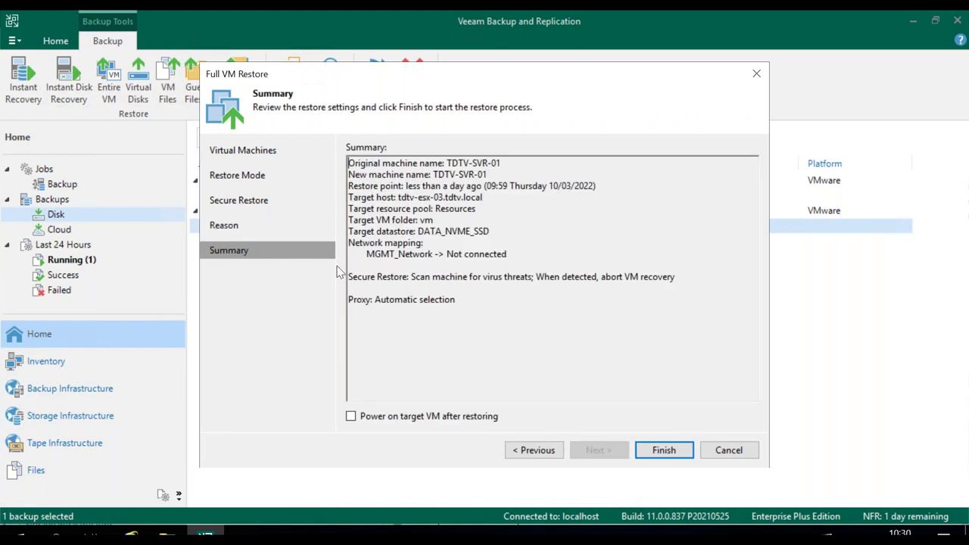
Start the full VM restore without powering on the target VM, then dismiss its progress and view the running sessions
{"action": "left_click", "coordinate": [665, 451]}
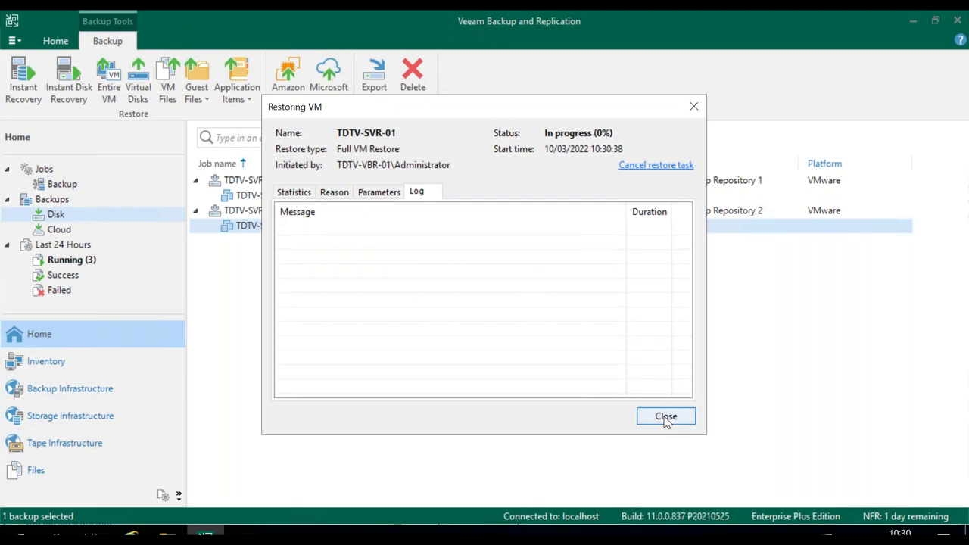
{"action": "left_click", "coordinate": [665, 416]}
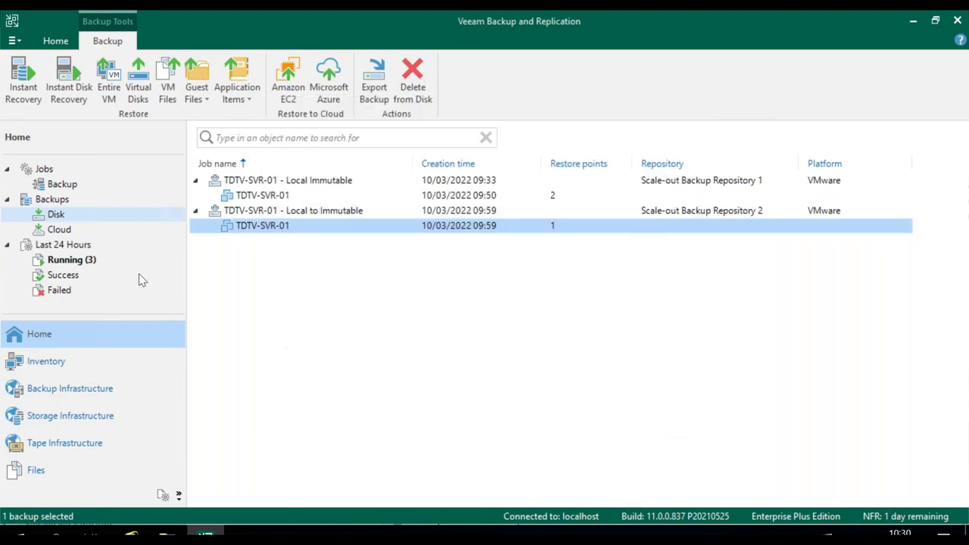
{"action": "left_click", "coordinate": [73, 261]}
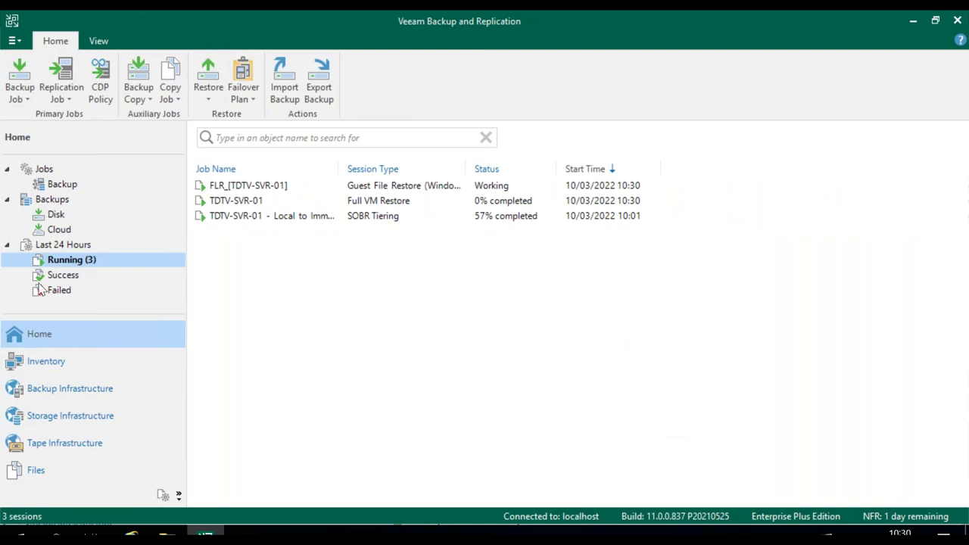
Retry deleting TDTV-SVR-01 from disk under the Local Immutable backup and confirm the deletion
{"action": "left_click", "coordinate": [67, 213]}
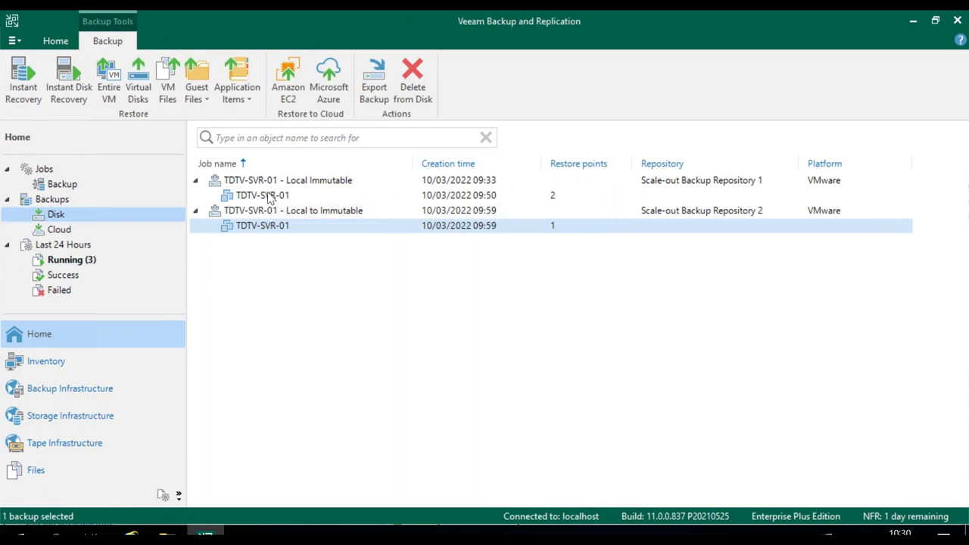
{"action": "left_click", "coordinate": [269, 197]}
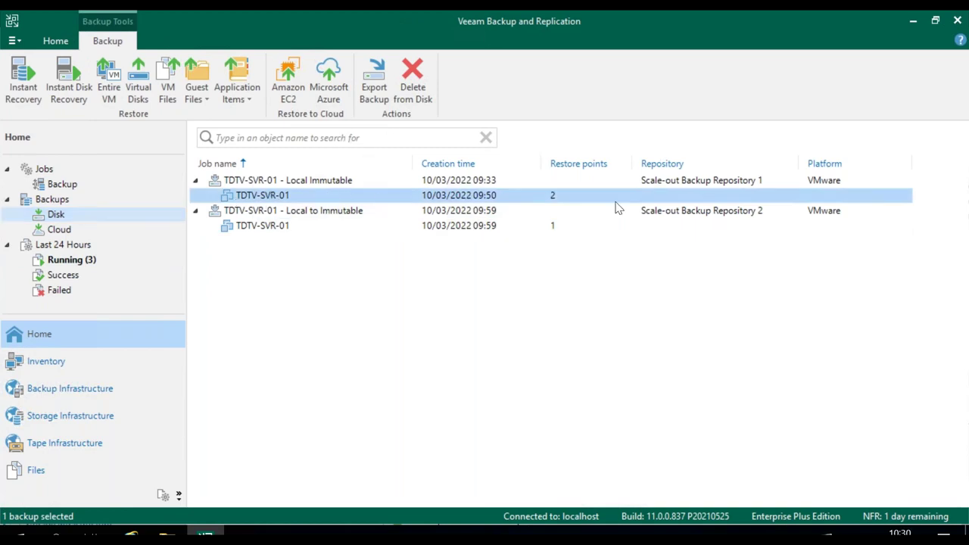
{"action": "left_click", "coordinate": [413, 81]}
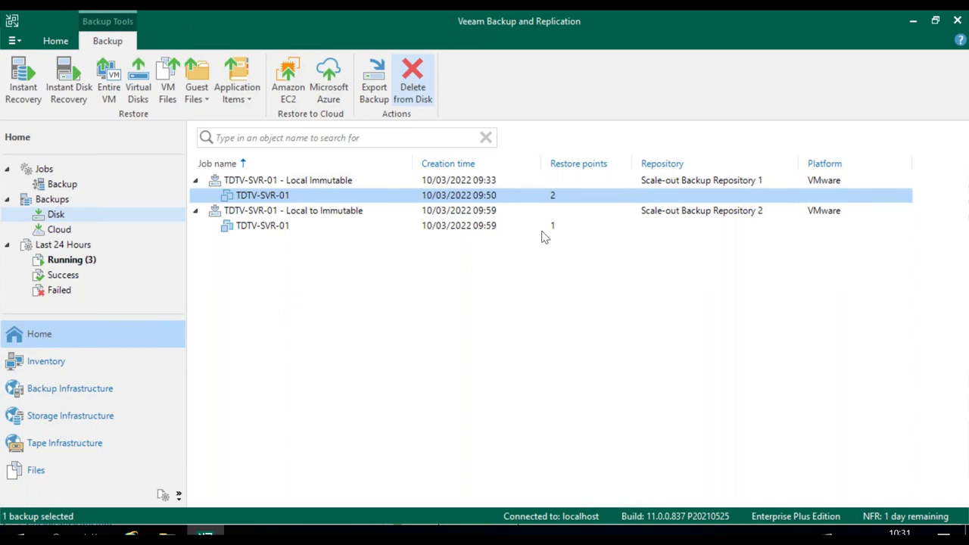
{"action": "left_click", "coordinate": [413, 87]}
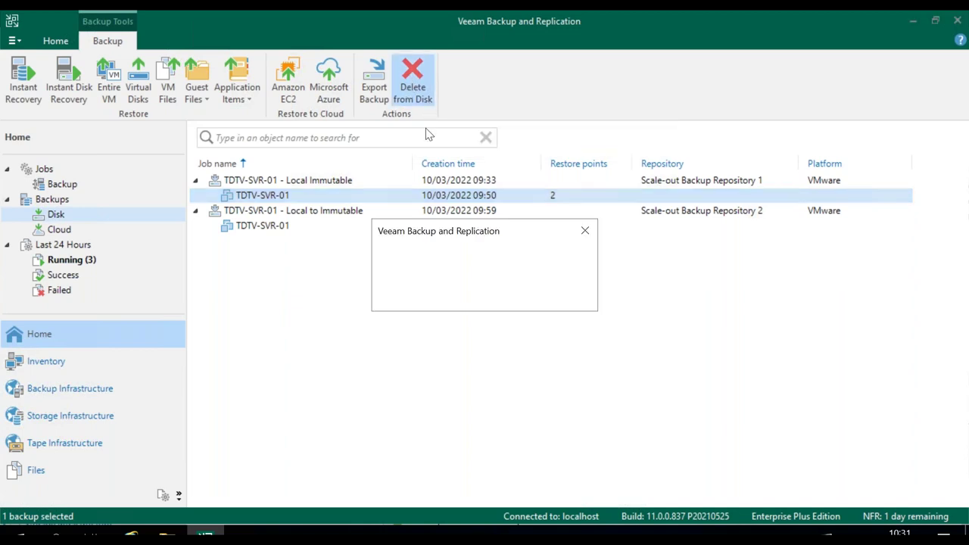
{"action": "left_click", "coordinate": [492, 293]}
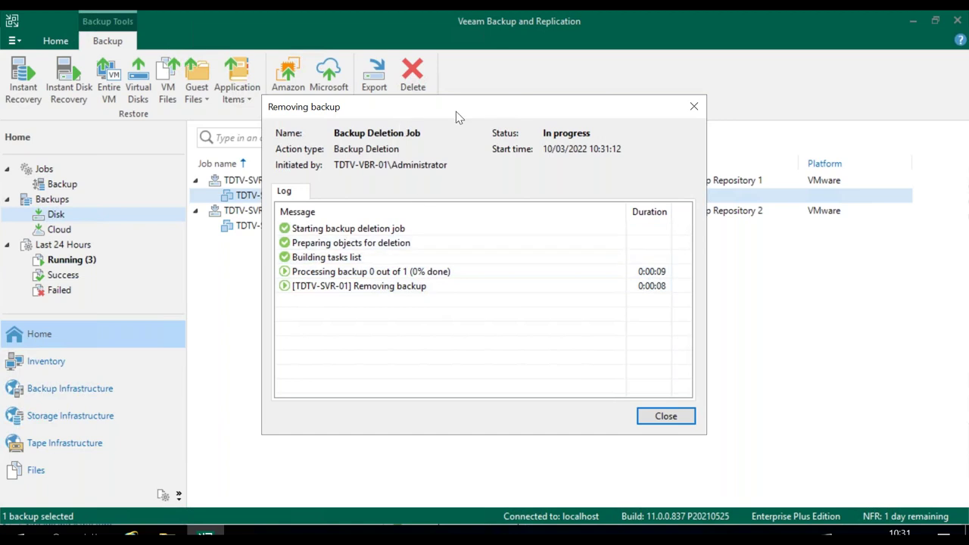
Examine the Backup Deletion Job log for the immutable TDTV-SVR-01 backup and dismiss it
{"action": "left_click_drag", "start_coordinate": [455, 111], "coordinate": [633, 112]}
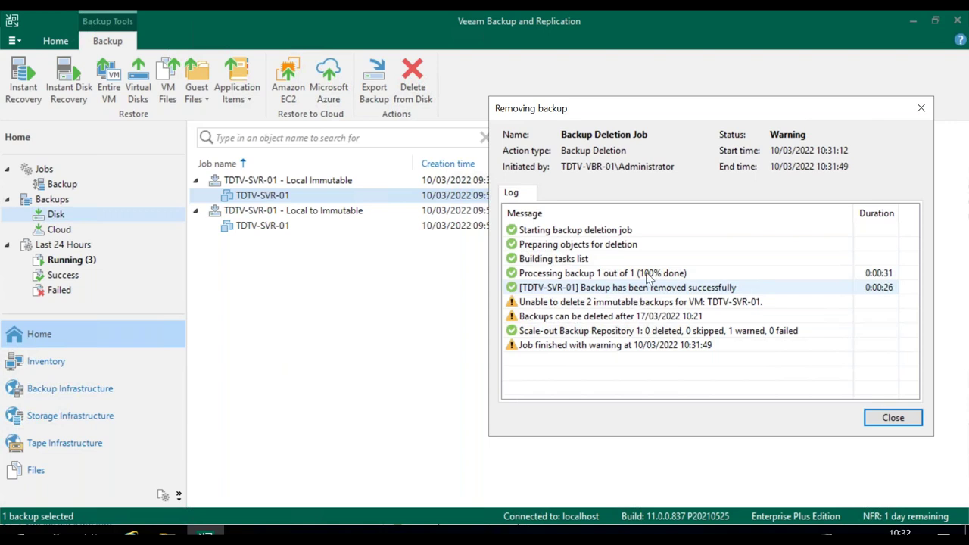
{"action": "left_click", "coordinate": [894, 424]}
{"action": "left_click", "coordinate": [893, 421]}
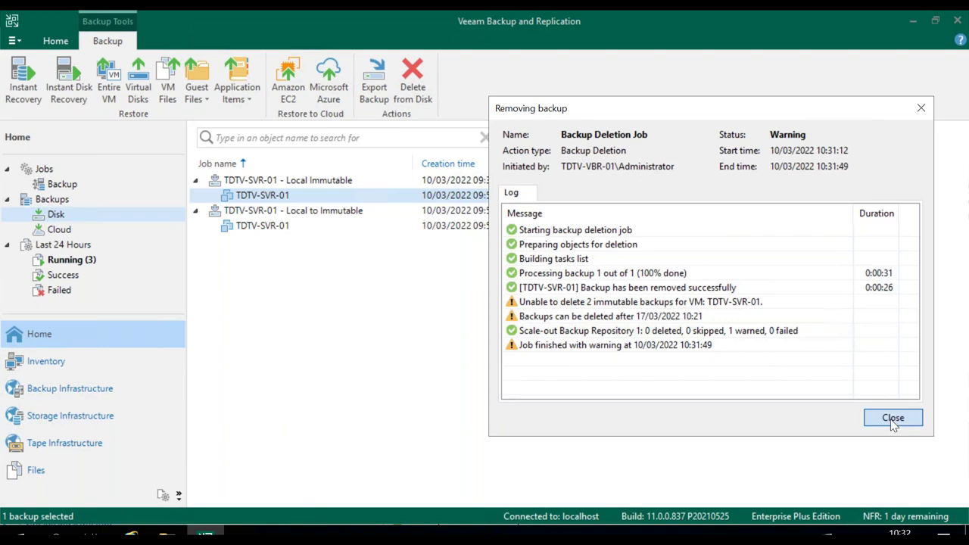
{"action": "left_click", "coordinate": [893, 419]}
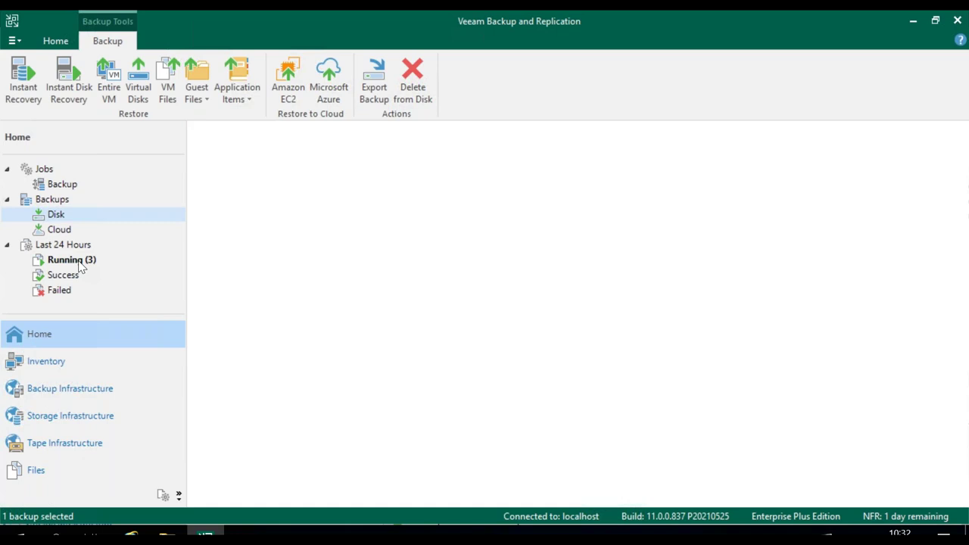
Examine the antivirus scan entries in the running TDTV-SVR-01 Full VM Restore session's log and close it
{"action": "left_click", "coordinate": [72, 259]}
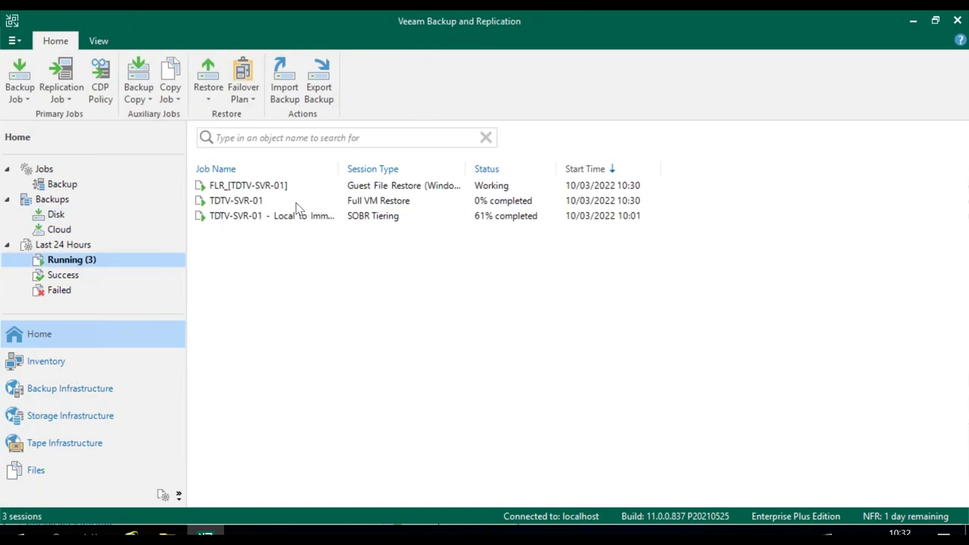
{"action": "left_click", "coordinate": [365, 205]}
{"action": "double_click", "coordinate": [366, 212]}
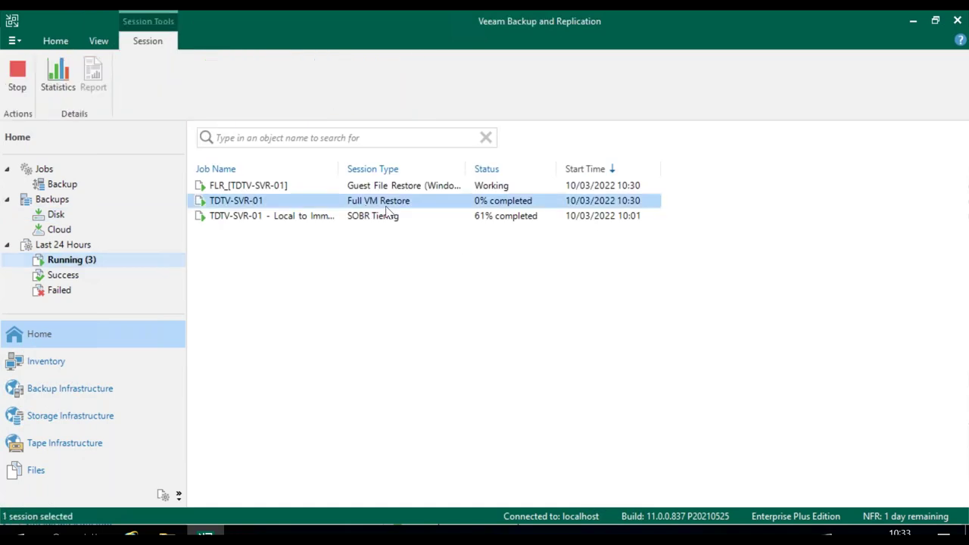
{"action": "left_click", "coordinate": [356, 274]}
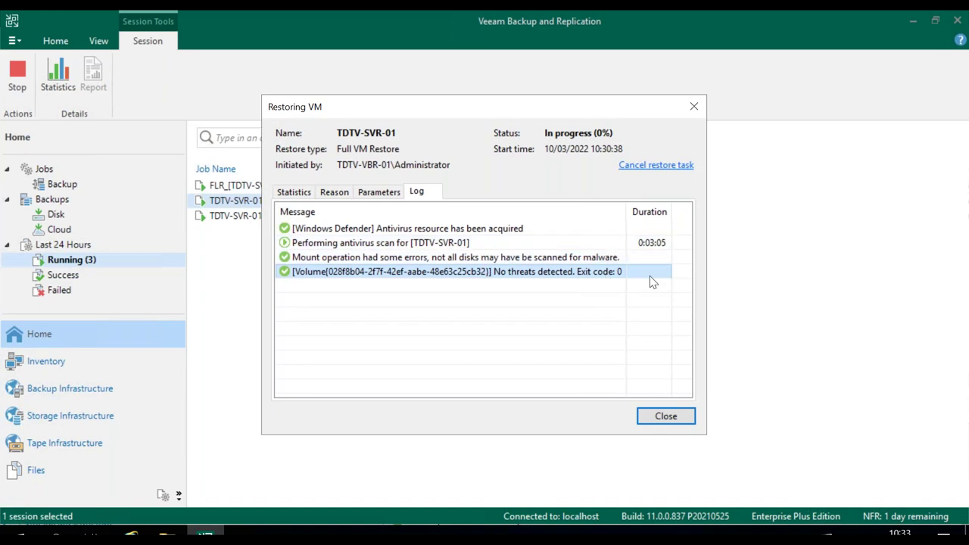
{"action": "left_click", "coordinate": [683, 421]}
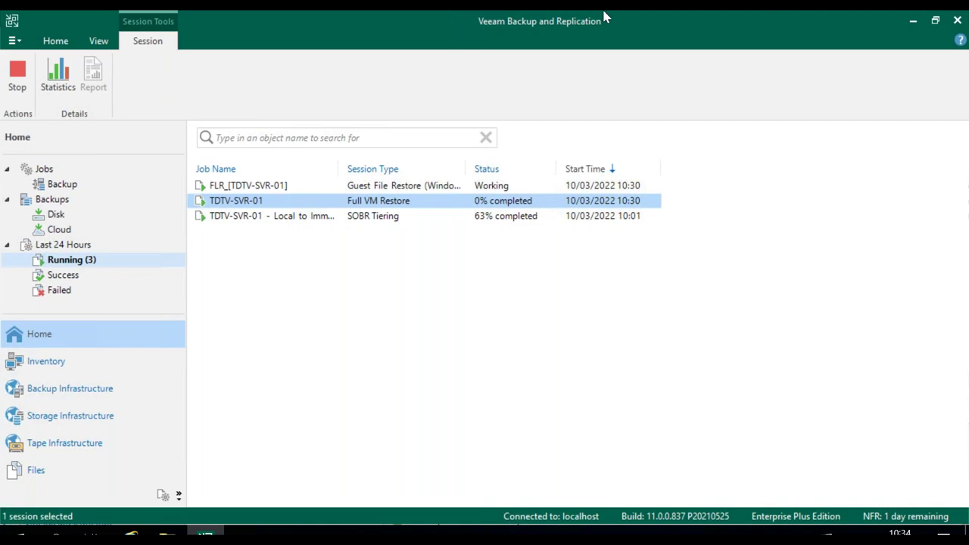
Minimize the TDTV-VBR-01 remote session and advance the presentation from the Secure Restore slide to Q&A
{"action": "mouse_move", "coordinate": [539, 14]}
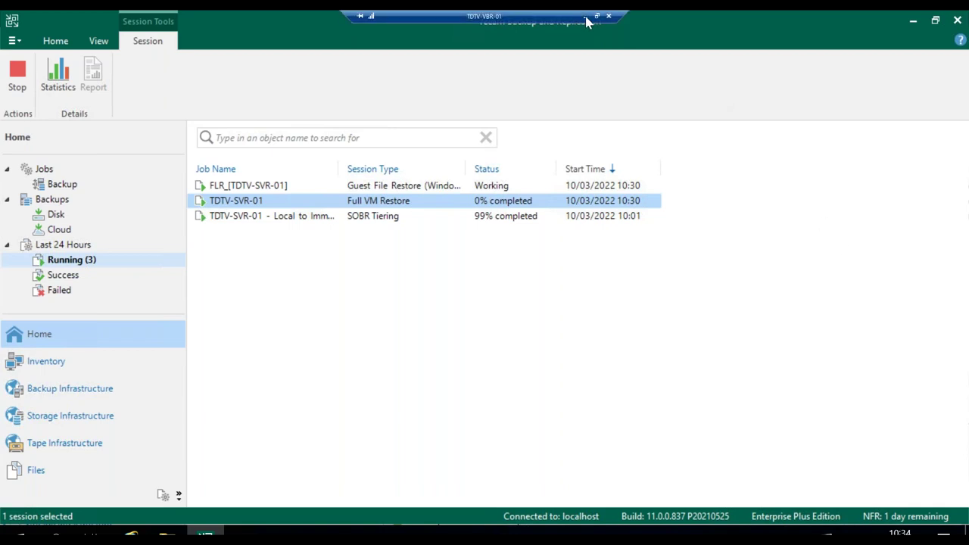
{"action": "left_click", "coordinate": [583, 16]}
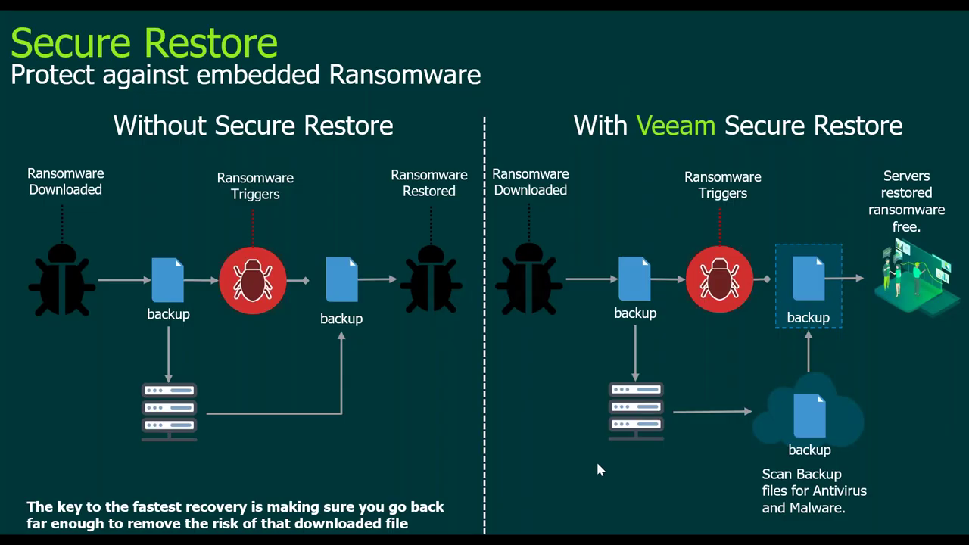
{"action": "left_click", "coordinate": [596, 459]}
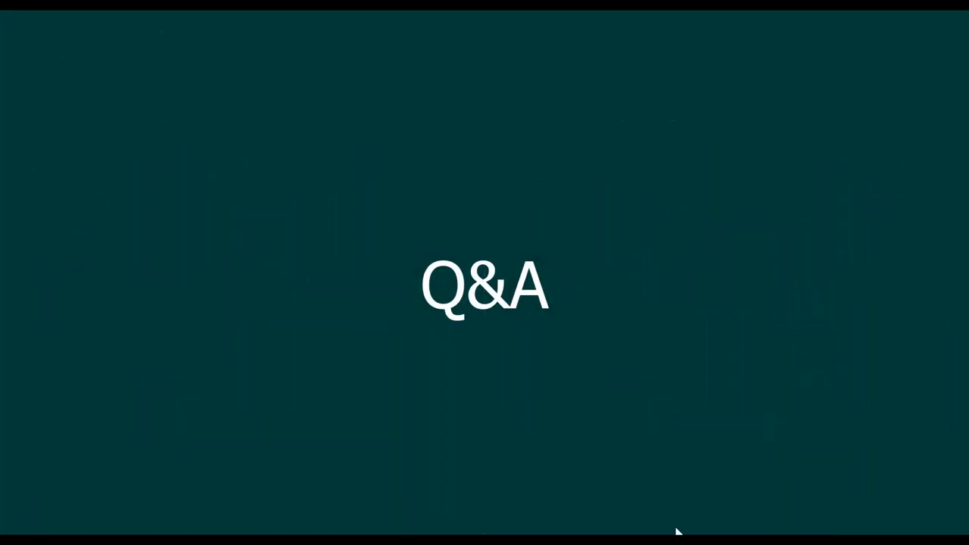